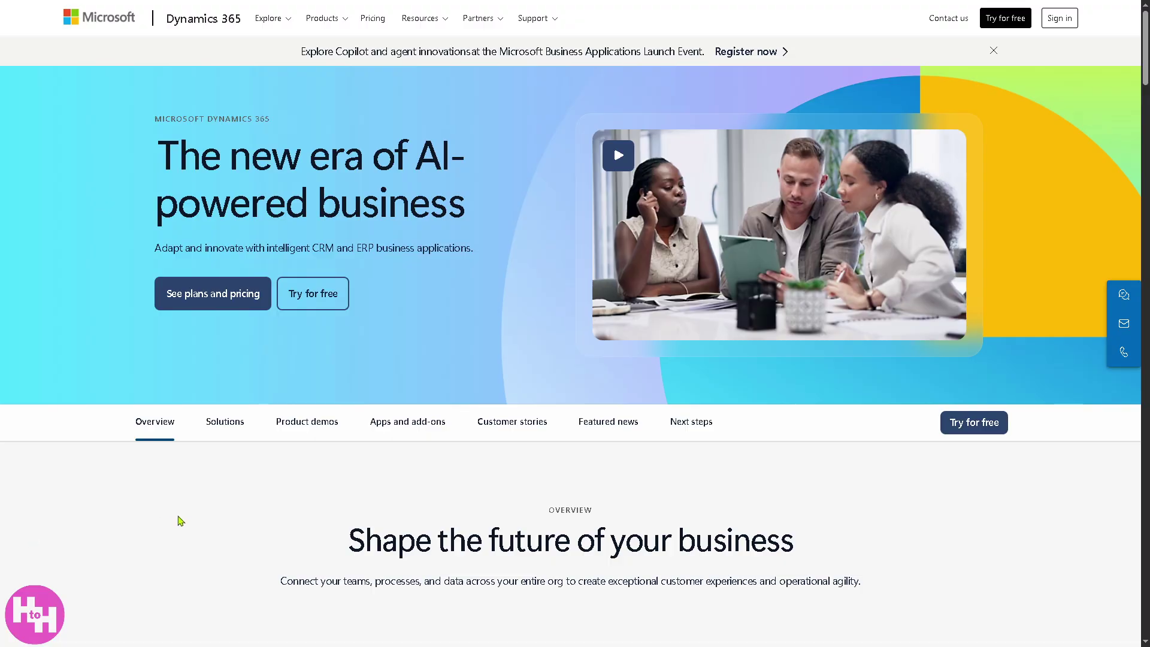
Go to the Dynamics 365 free trial page and start the free trial sign-up
{"action": "key", "text": "F11"}
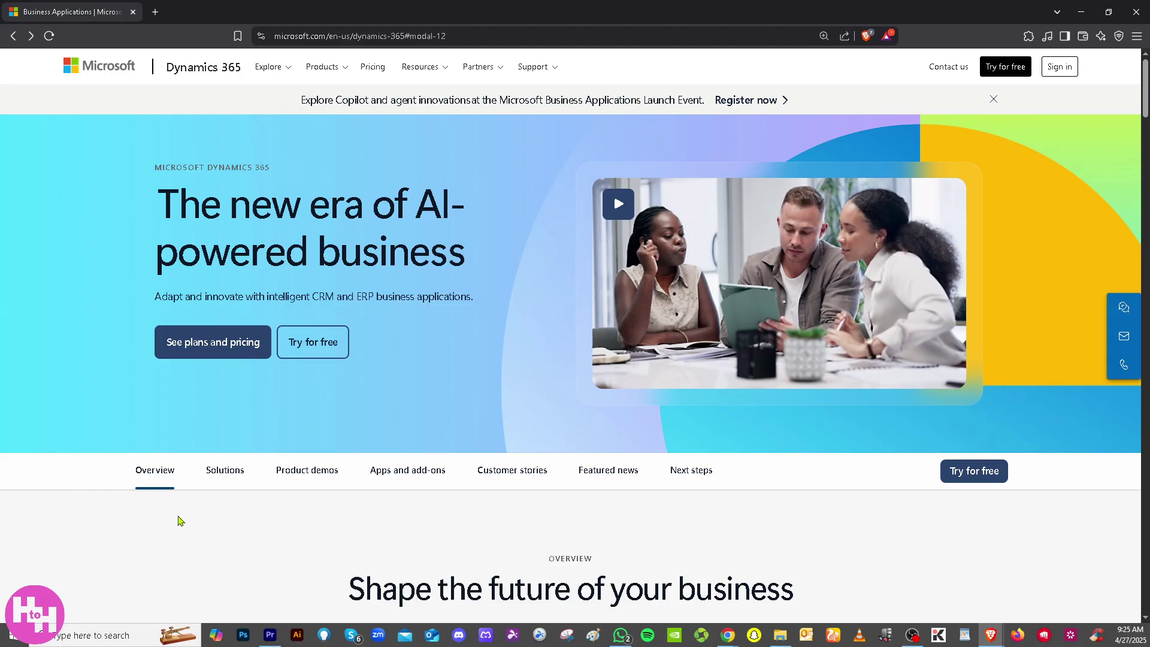
{"action": "key", "text": "F11"}
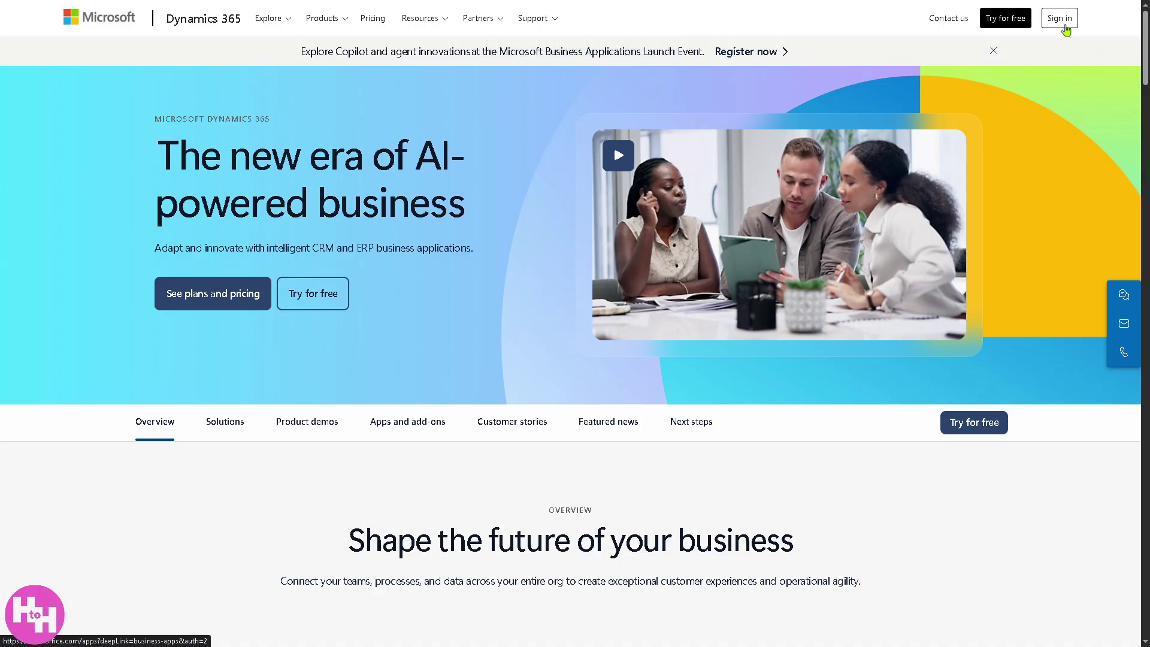
{"action": "left_click", "coordinate": [321, 304]}
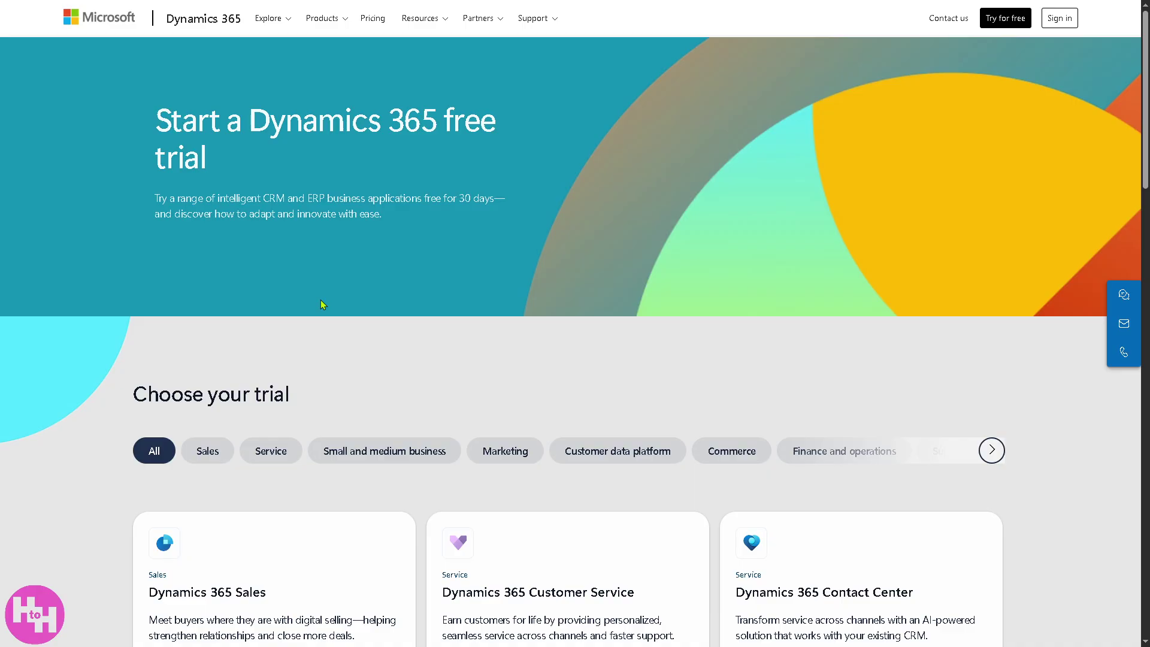
{"action": "scroll", "coordinate": [326, 360], "scroll_direction": "down", "scroll_amount": 2}
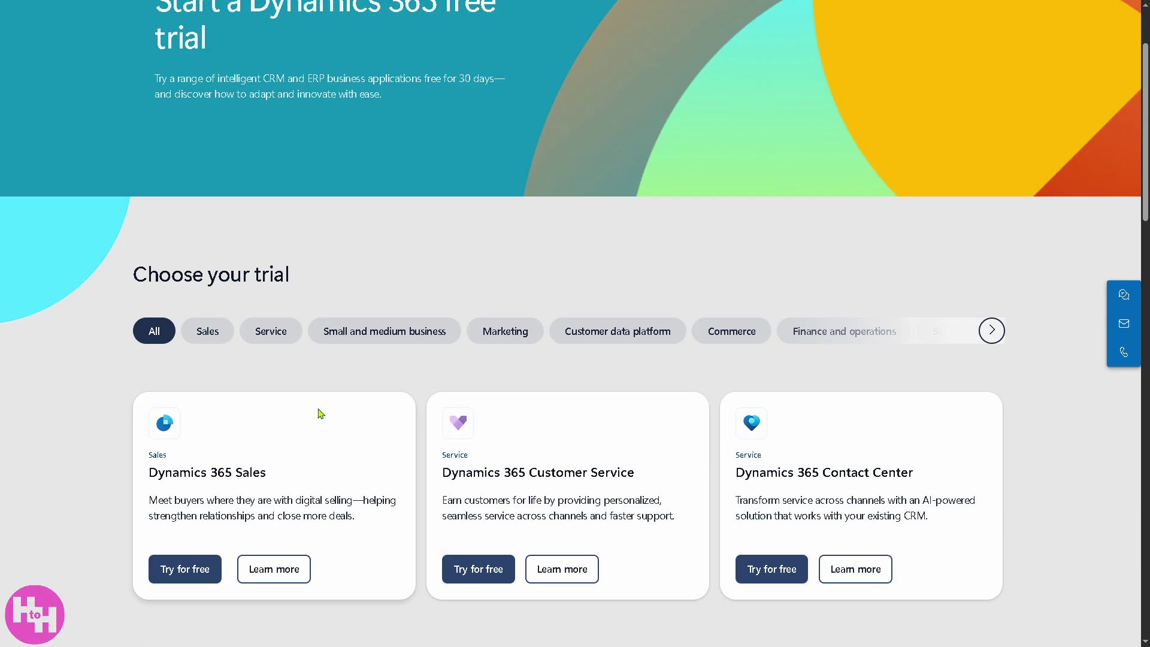
{"action": "left_click", "coordinate": [193, 571]}
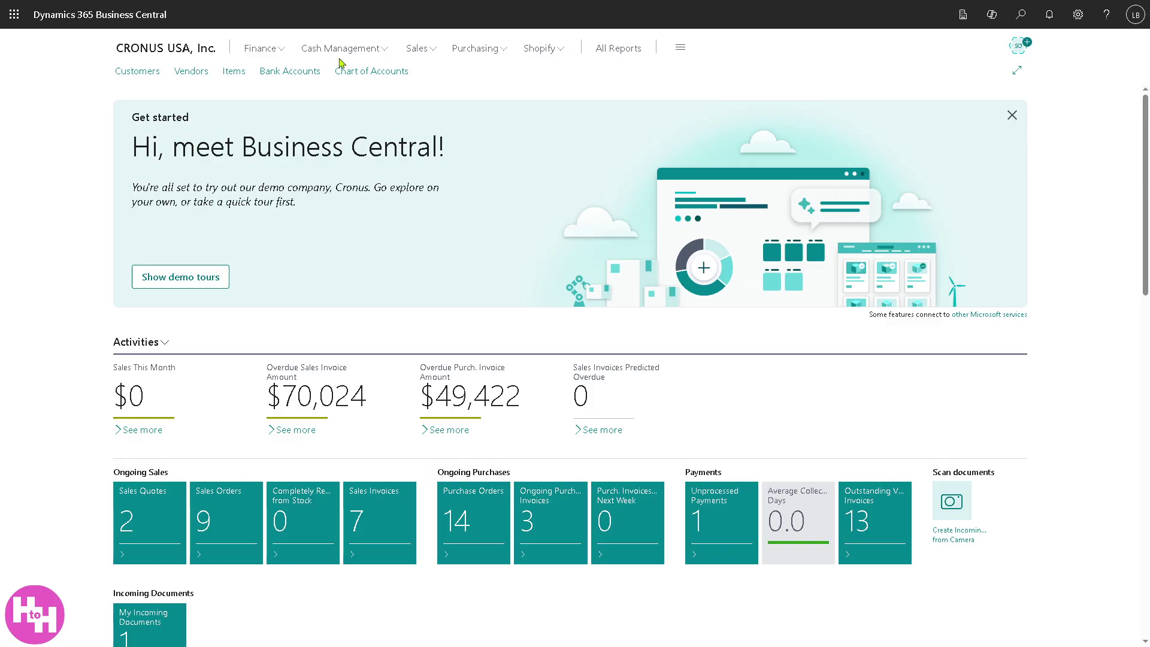
Browse the Finance, Cash Management, Sales, Purchasing and Shopify link groups in the navigation bar
{"action": "right_click", "coordinate": [281, 54]}
{"action": "key", "text": "Escape"}
{"action": "left_click", "coordinate": [281, 54]}
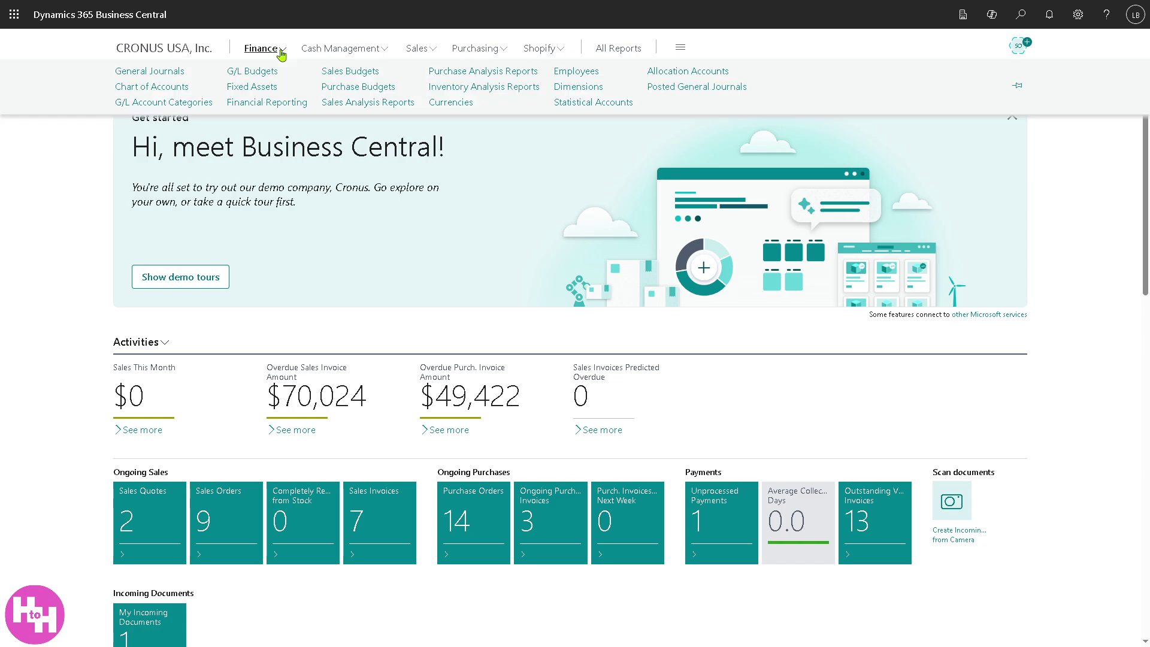
{"action": "left_click", "coordinate": [386, 54]}
{"action": "left_click", "coordinate": [427, 52]}
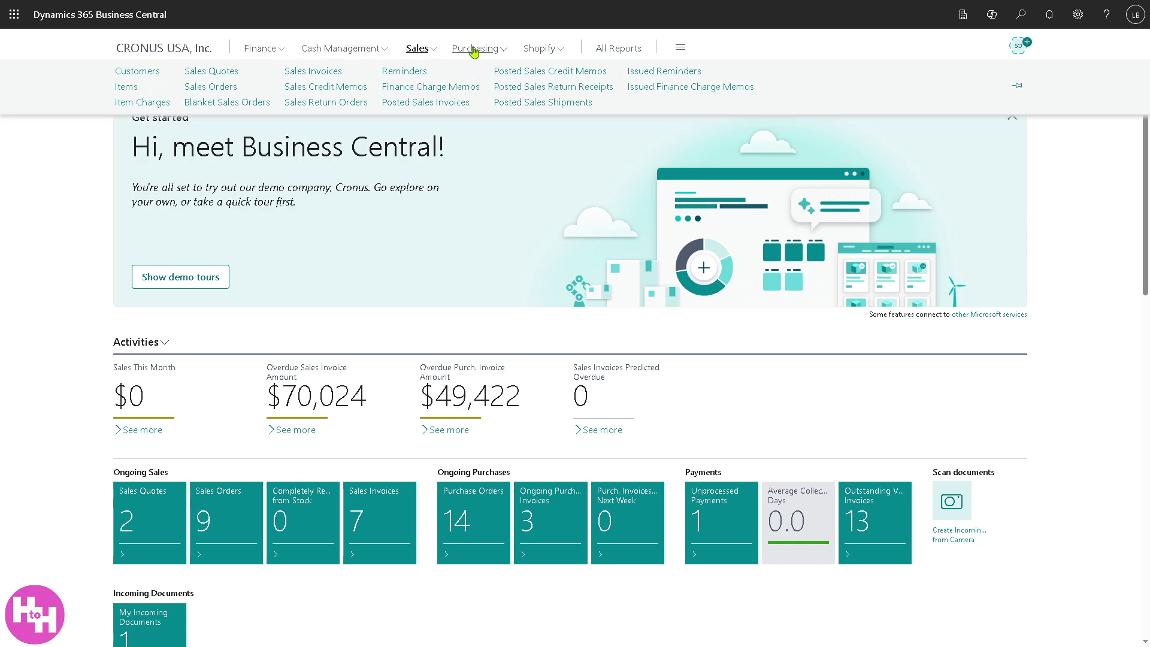
{"action": "left_click", "coordinate": [498, 53]}
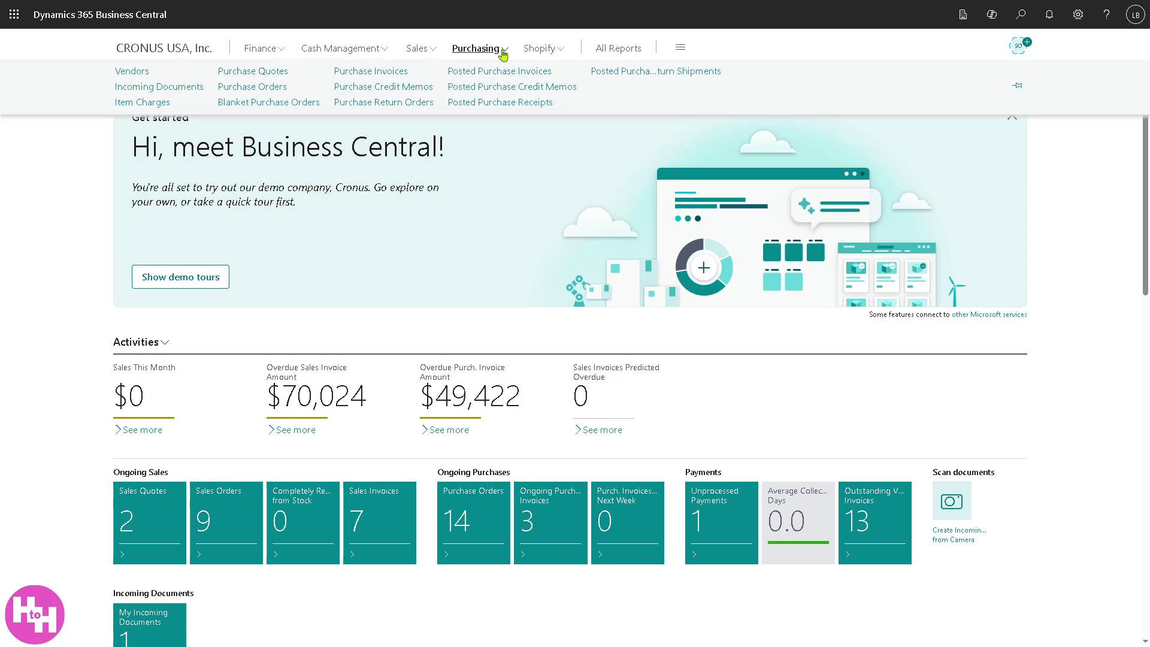
{"action": "left_click", "coordinate": [563, 53]}
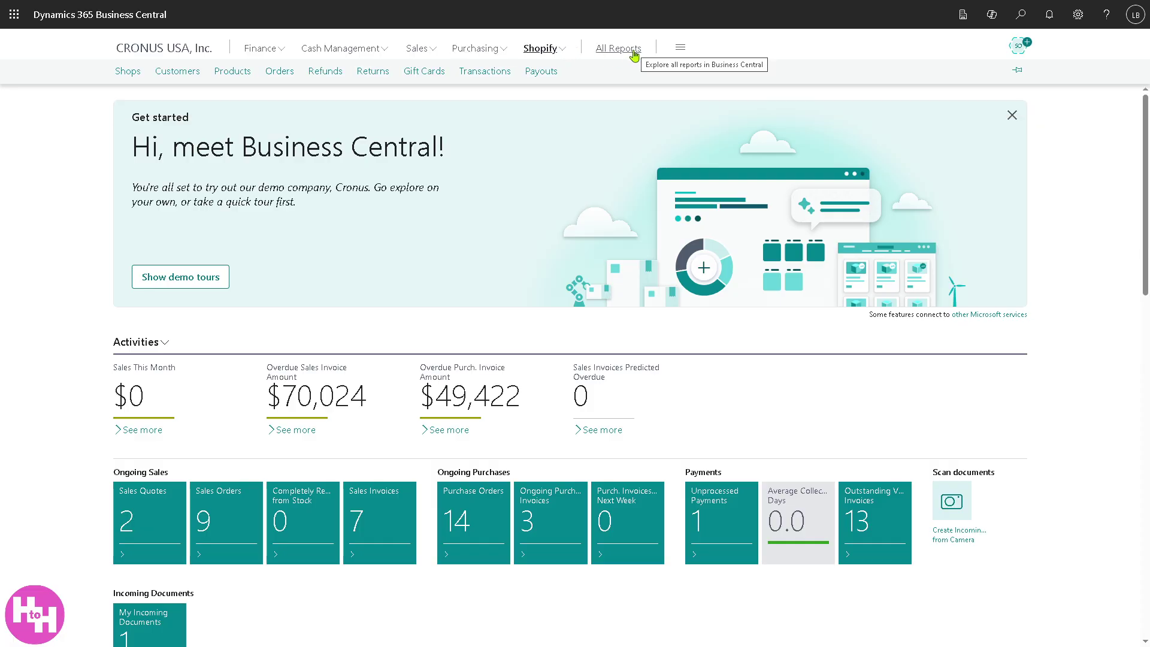
{"action": "left_click", "coordinate": [33, 202]}
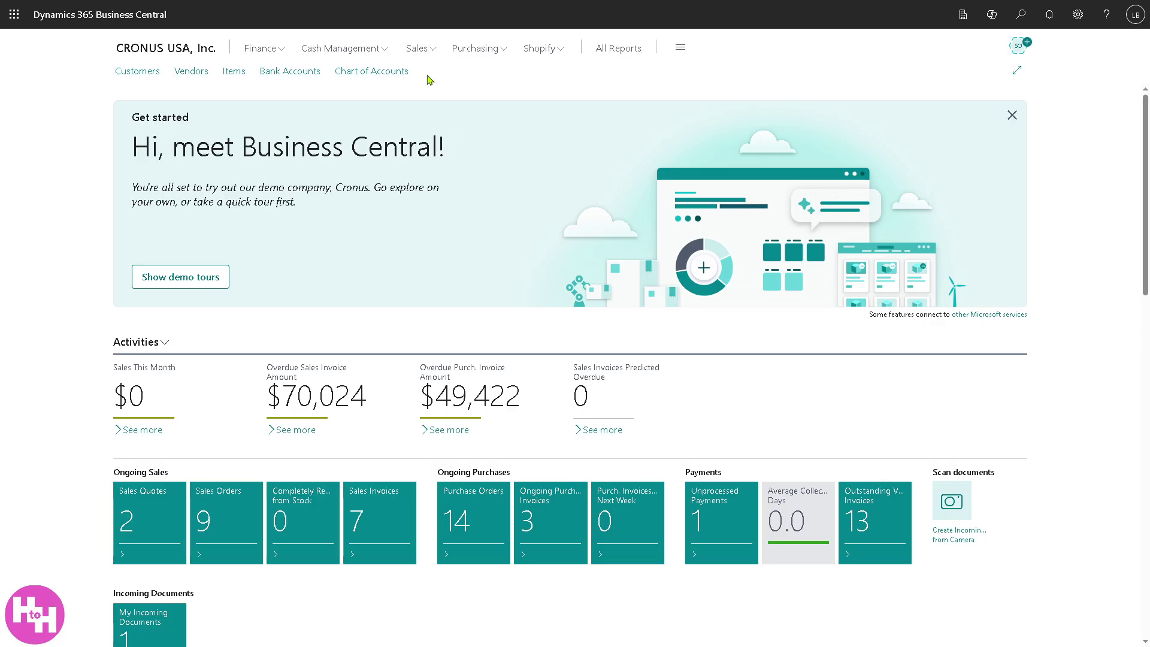
Open the Customers list and start a new customer to see the CUSTOMER COMPANY, EU and PERSON templates
{"action": "left_click", "coordinate": [137, 71]}
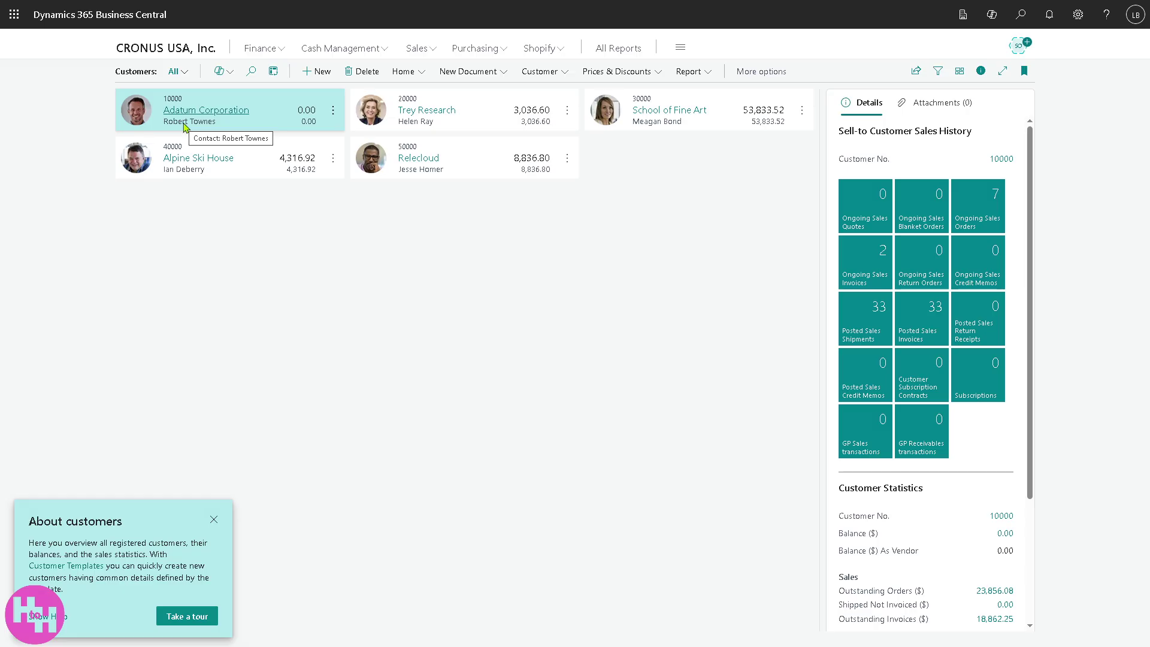
{"action": "left_click", "coordinate": [321, 73]}
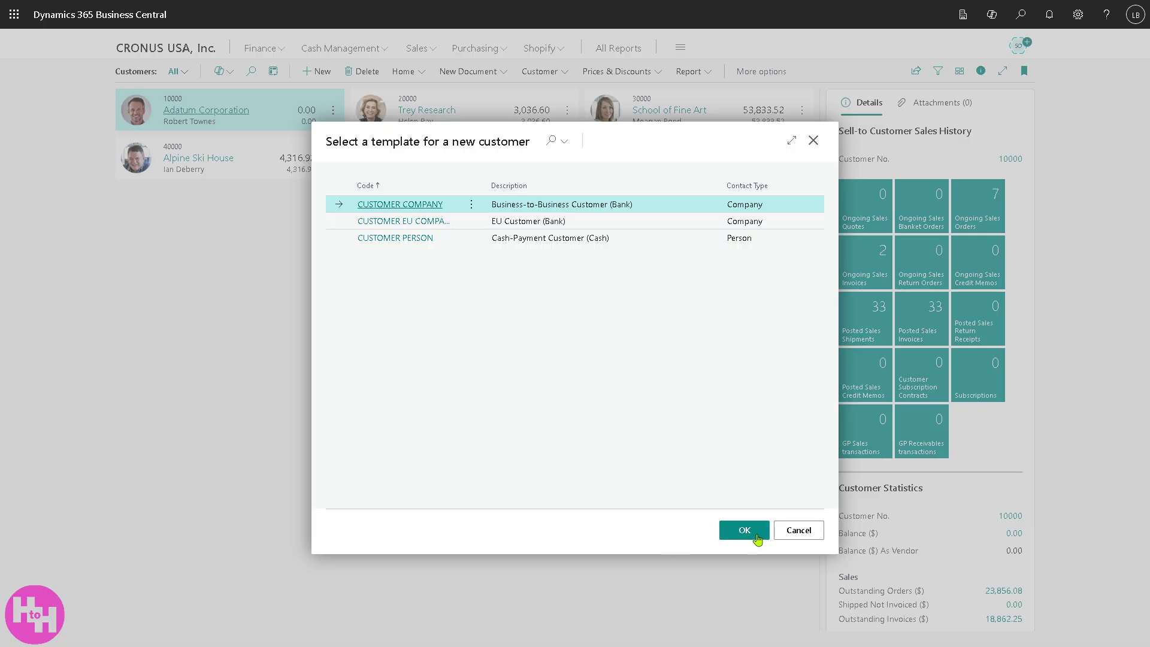
Create customer C00020 from the chosen template and look over its card fields
{"action": "left_click", "coordinate": [752, 532]}
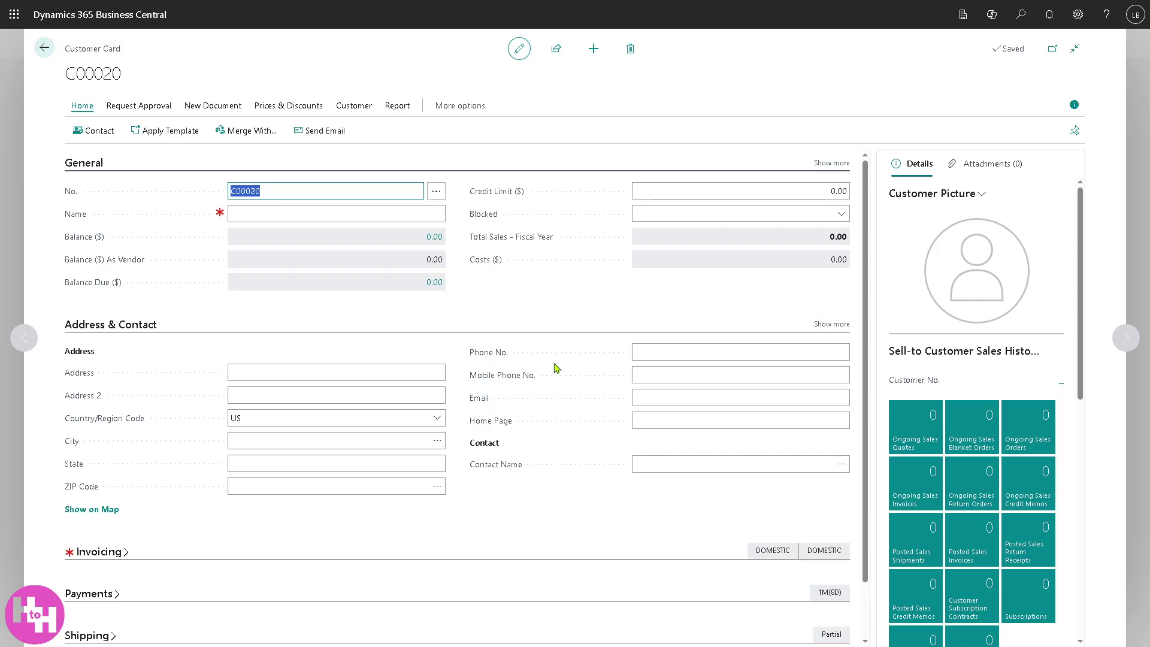
{"action": "scroll", "coordinate": [557, 371], "scroll_direction": "down", "scroll_amount": 1}
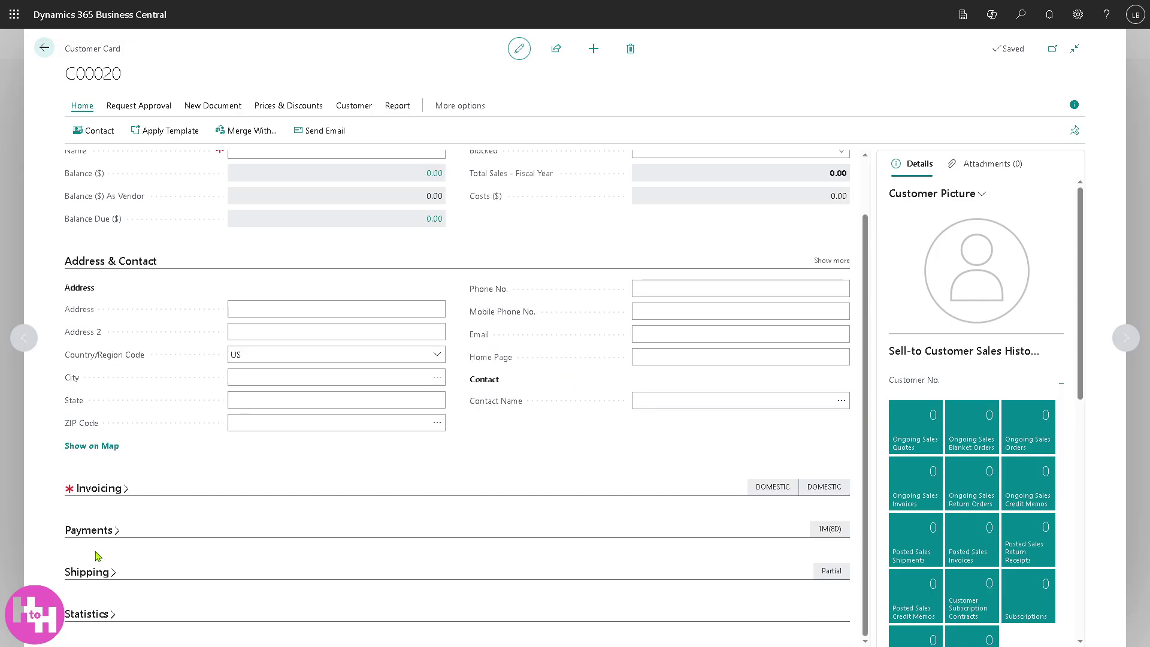
{"action": "left_click", "coordinate": [282, 370]}
{"action": "scroll", "coordinate": [236, 236], "scroll_direction": "up", "scroll_amount": 1}
Review the Request Approval, New Document, Prices & Discounts, Customer and Report actions, then delete C00020
{"action": "left_click", "coordinate": [136, 106]}
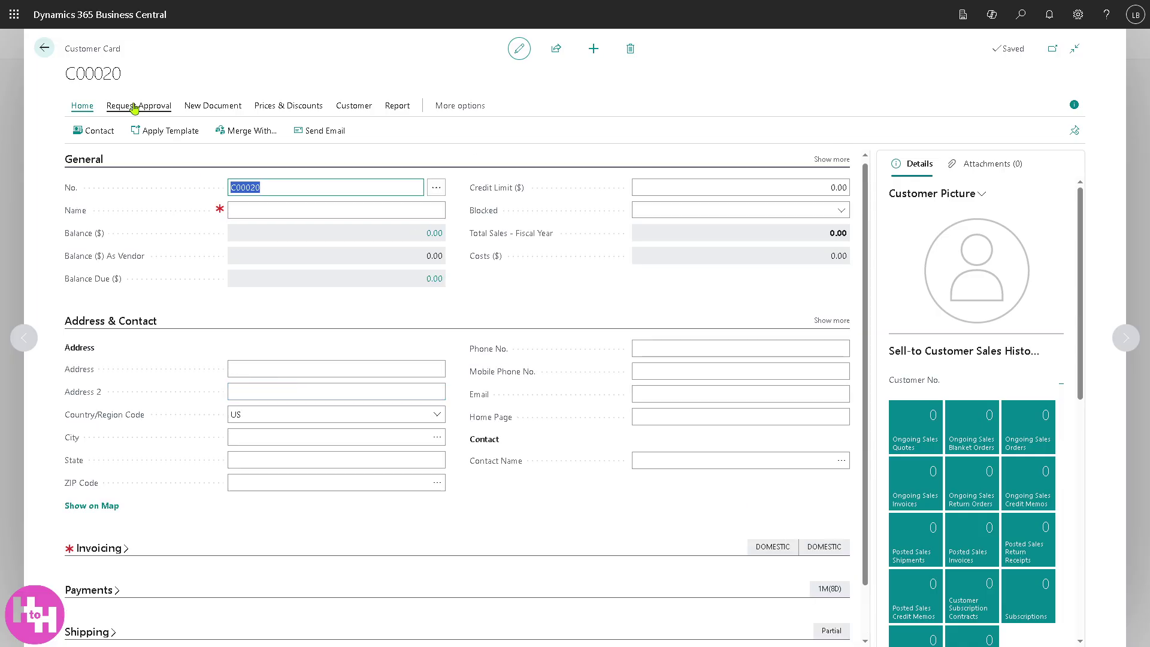
{"action": "left_click", "coordinate": [214, 108]}
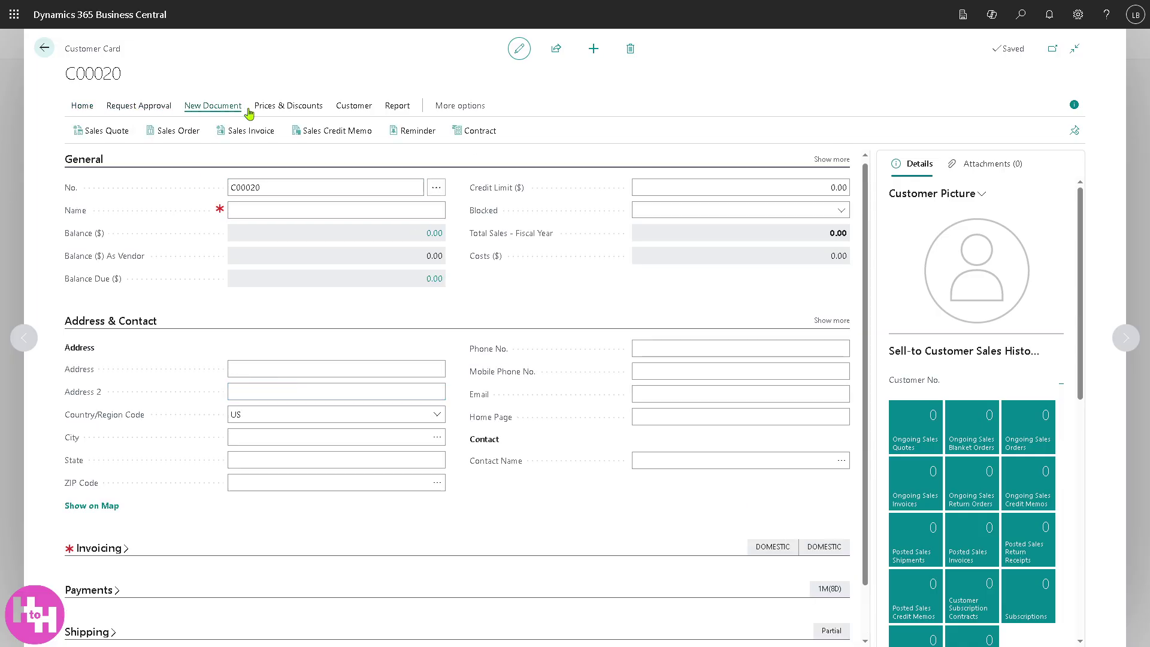
{"action": "left_click", "coordinate": [291, 109]}
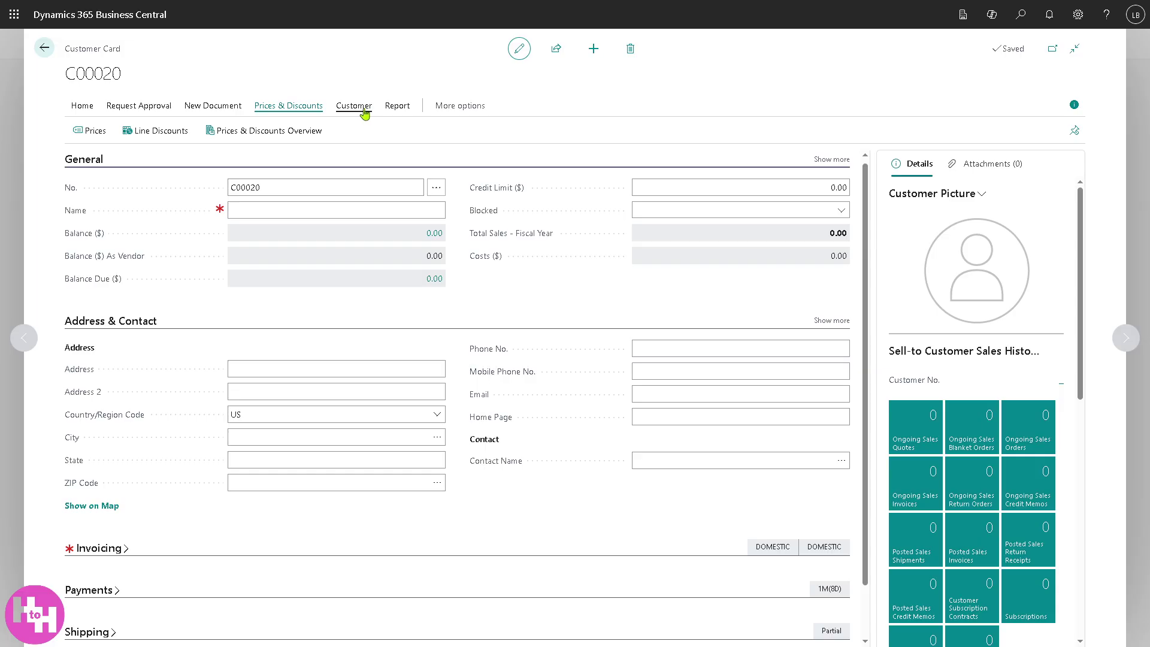
{"action": "left_click", "coordinate": [363, 111]}
{"action": "left_click", "coordinate": [398, 108]}
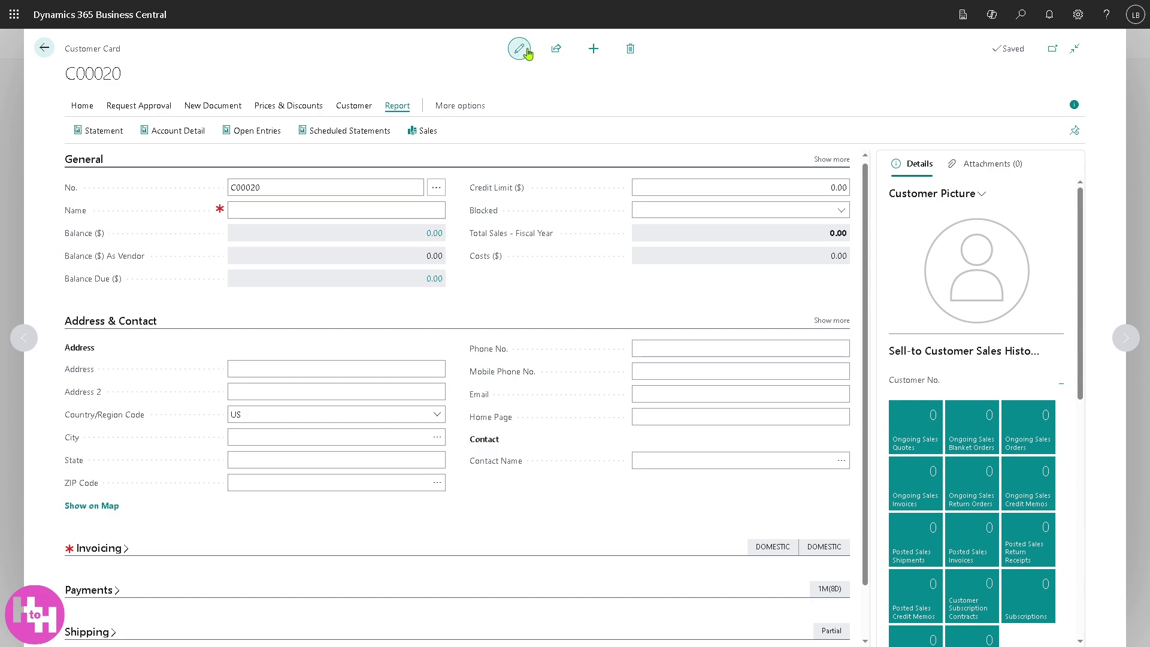
{"action": "left_click", "coordinate": [630, 49]}
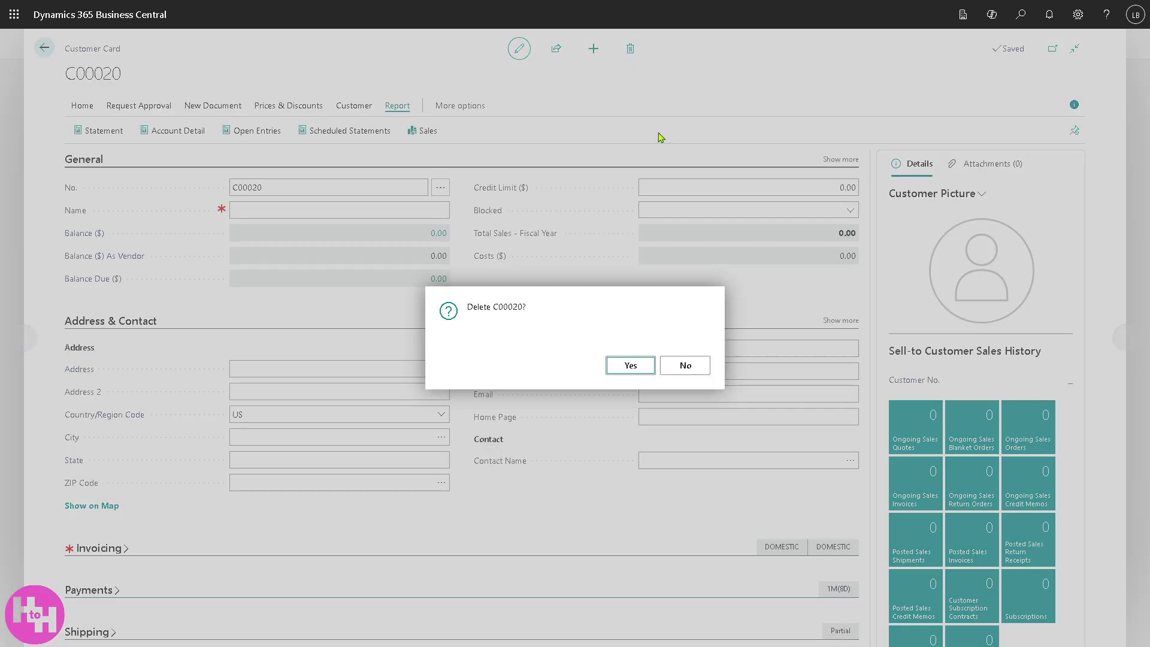
{"action": "left_click", "coordinate": [635, 366]}
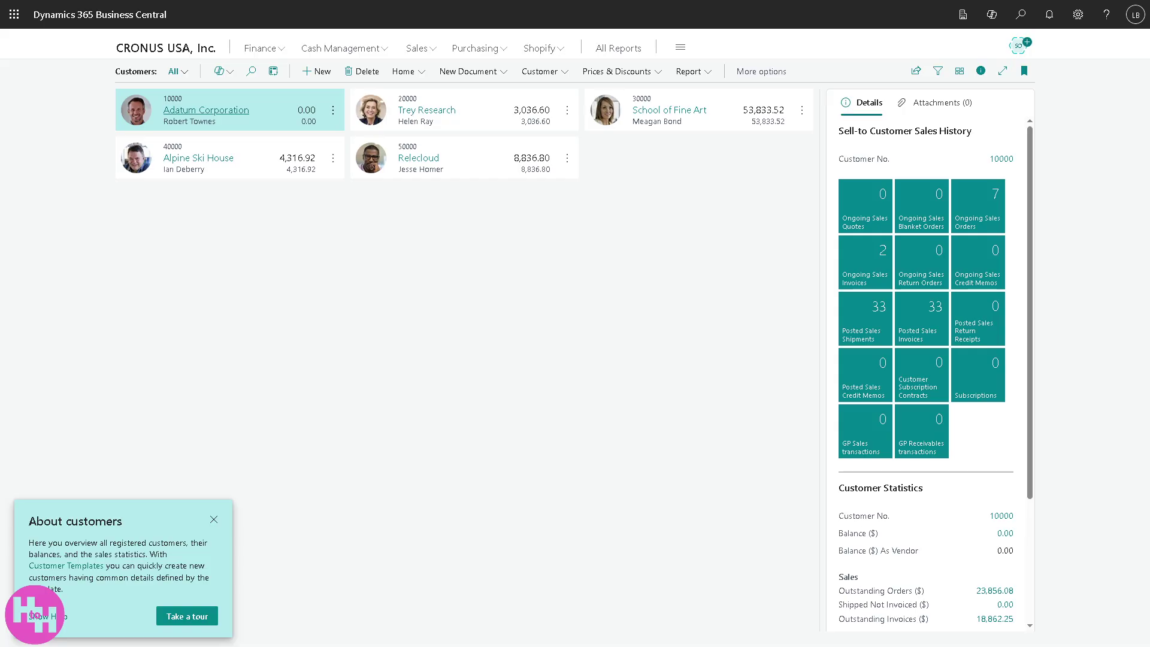
Open the Vendors list, start a new vendor, then dismiss the template chooser without creating one
{"action": "key", "text": "Escape"}
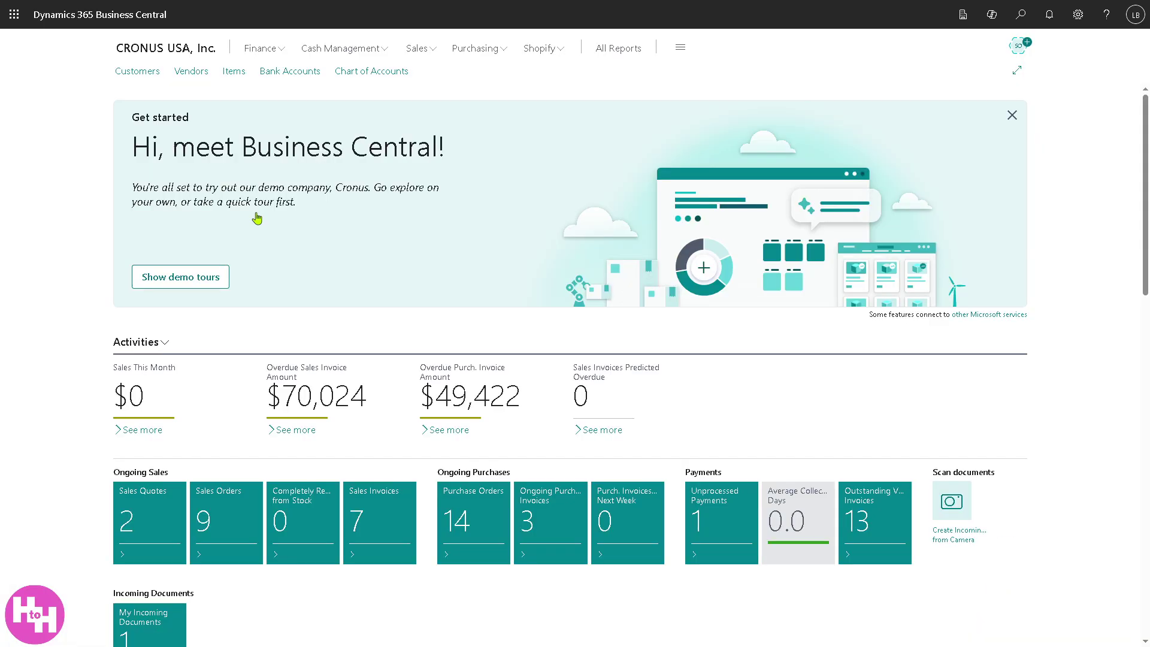
{"action": "left_click", "coordinate": [187, 77]}
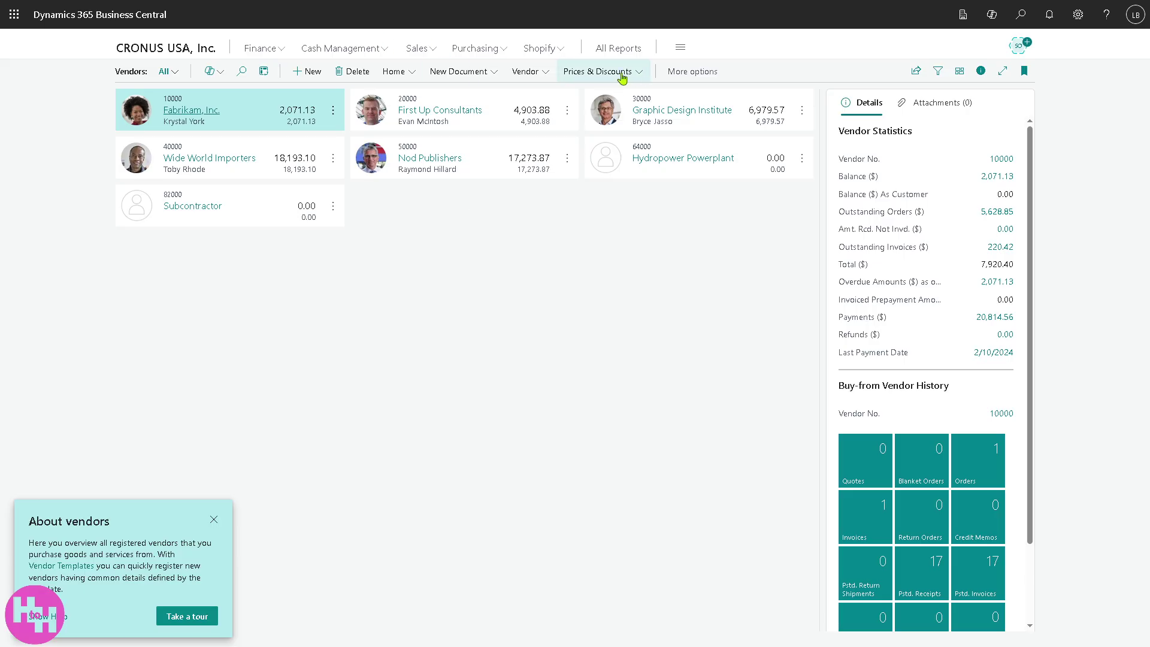
{"action": "left_click", "coordinate": [303, 74]}
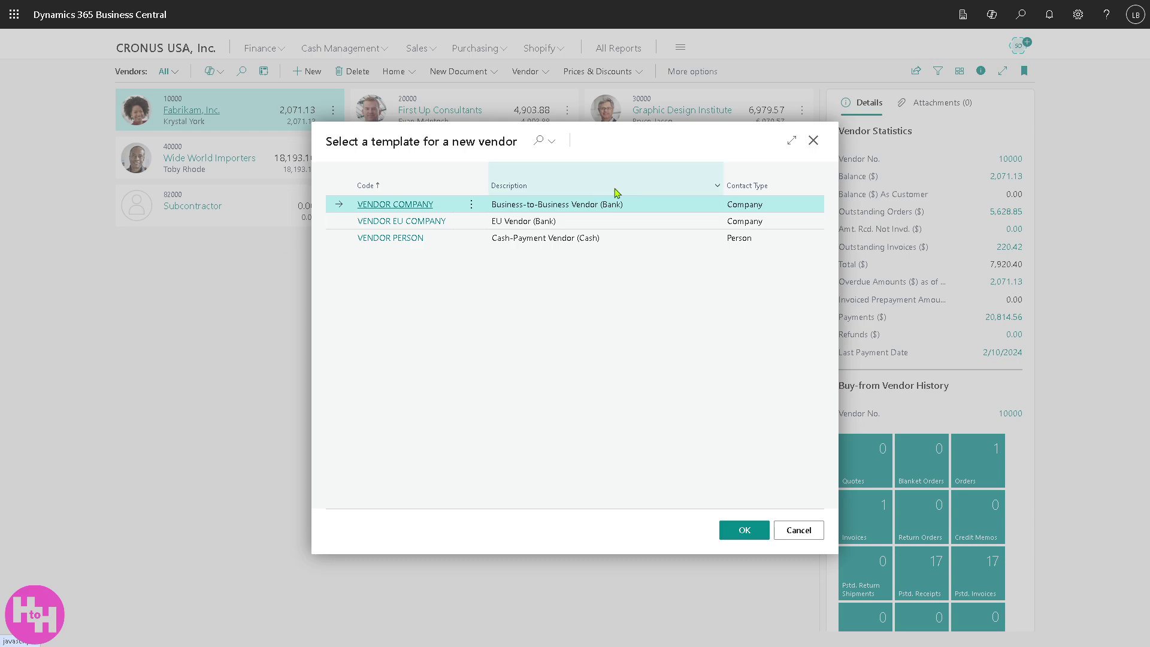
{"action": "left_click", "coordinate": [814, 140]}
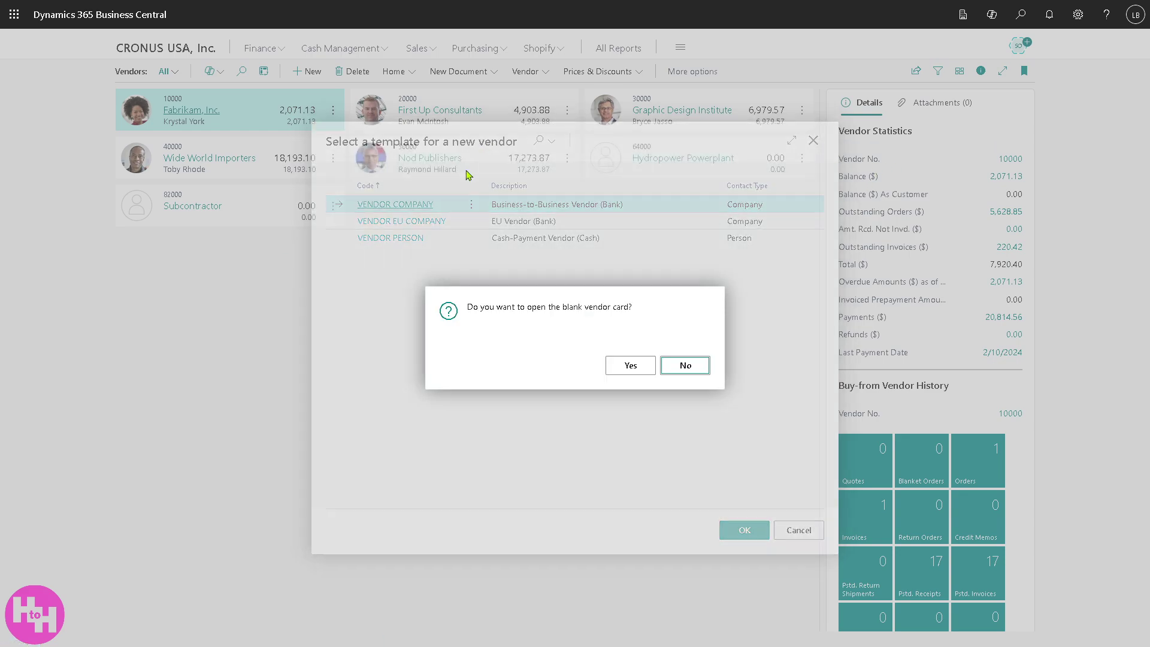
{"action": "left_click", "coordinate": [629, 366]}
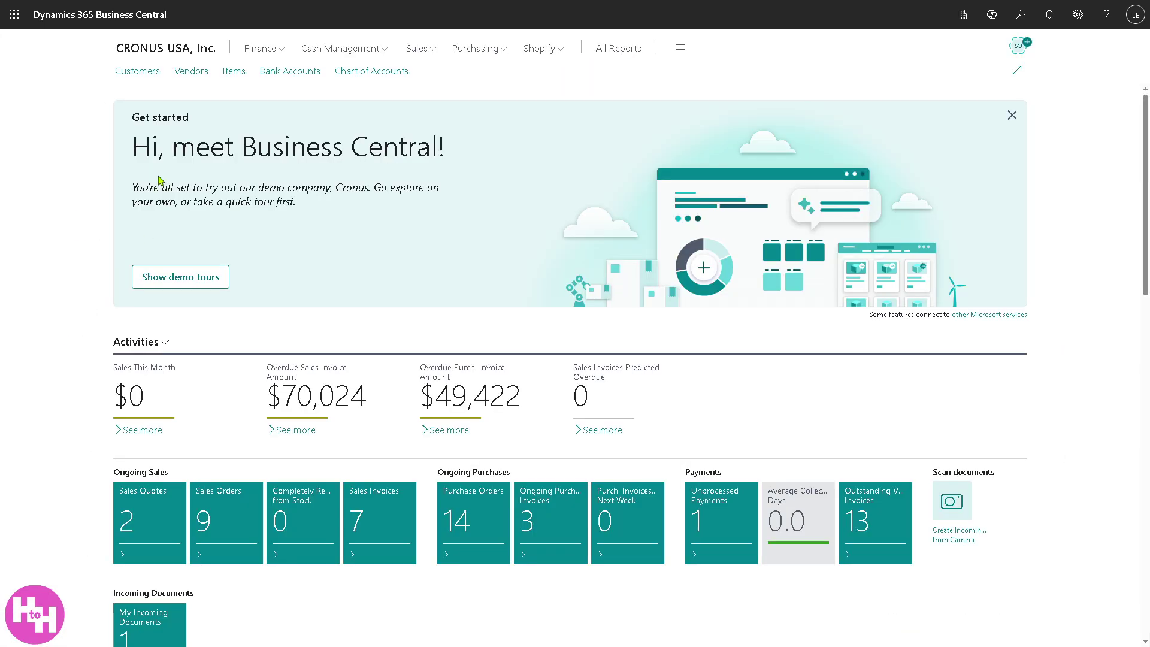
Open the Items list, scroll through items like ATHENS Desk and AMSTERDAM Lamp, and select 1920-S
{"action": "left_click", "coordinate": [242, 75]}
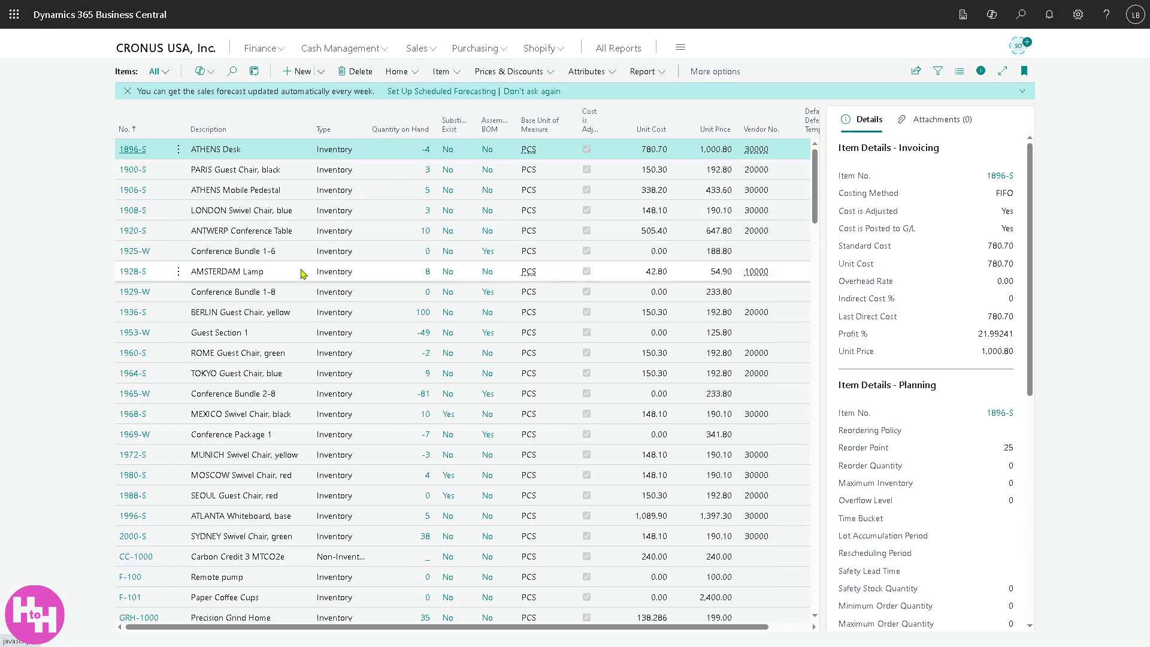
{"action": "scroll", "coordinate": [301, 273], "scroll_direction": "down", "scroll_amount": 4}
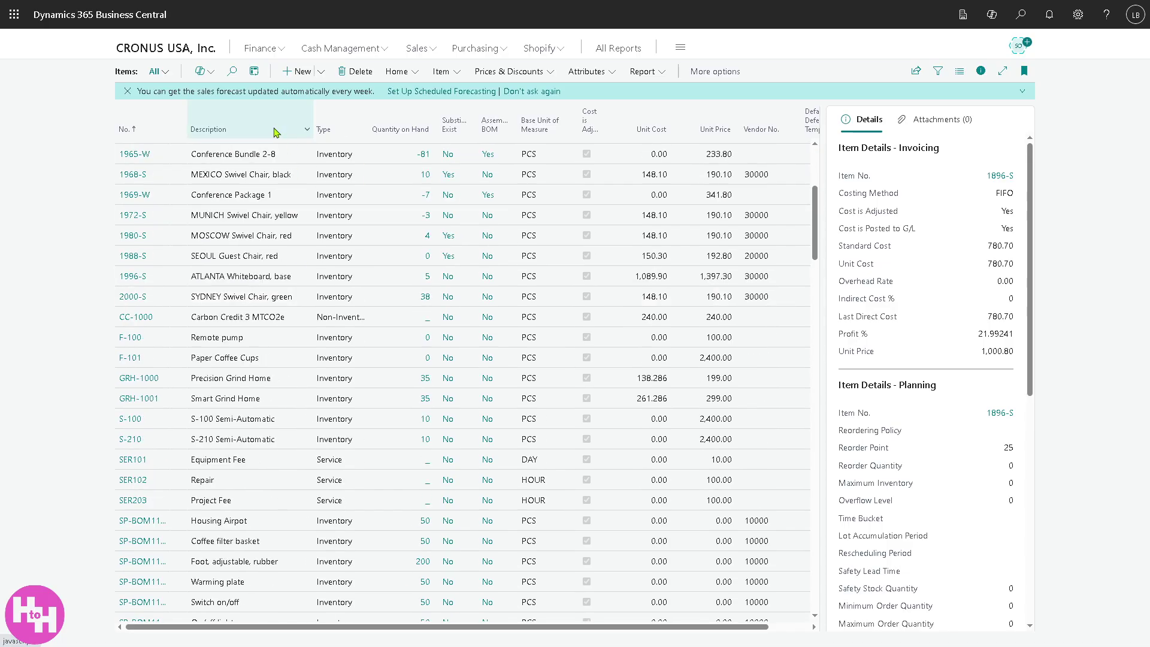
{"action": "scroll", "coordinate": [185, 180], "scroll_direction": "up", "scroll_amount": 1}
{"action": "scroll", "coordinate": [185, 180], "scroll_direction": "up", "scroll_amount": 2}
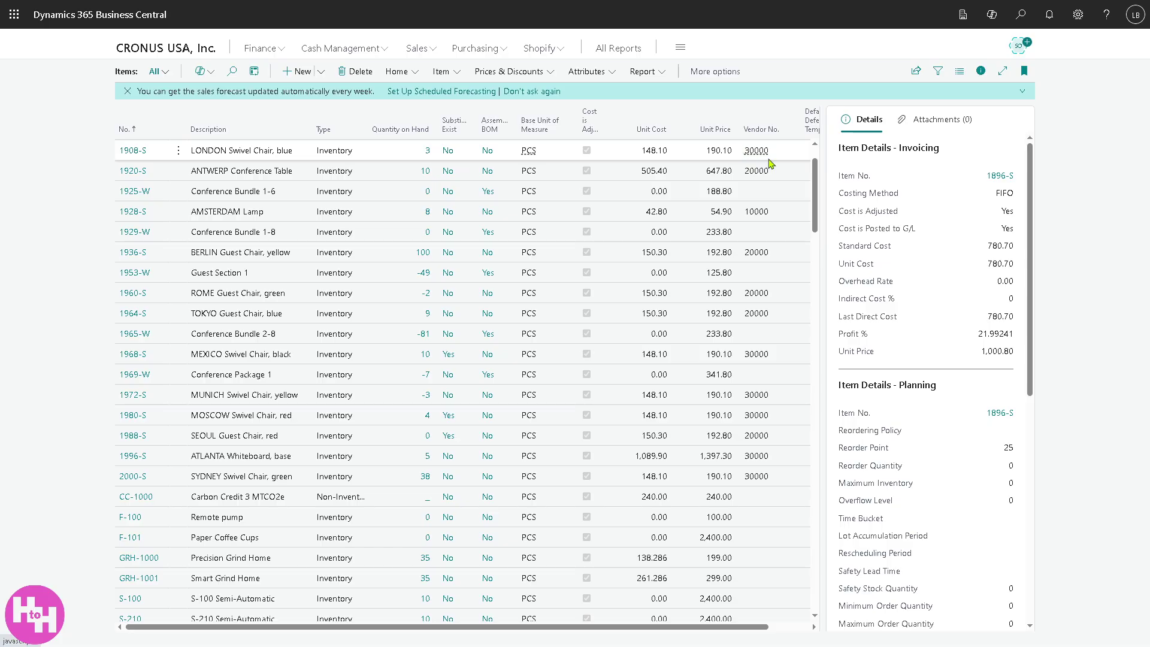
{"action": "left_click", "coordinate": [771, 166]}
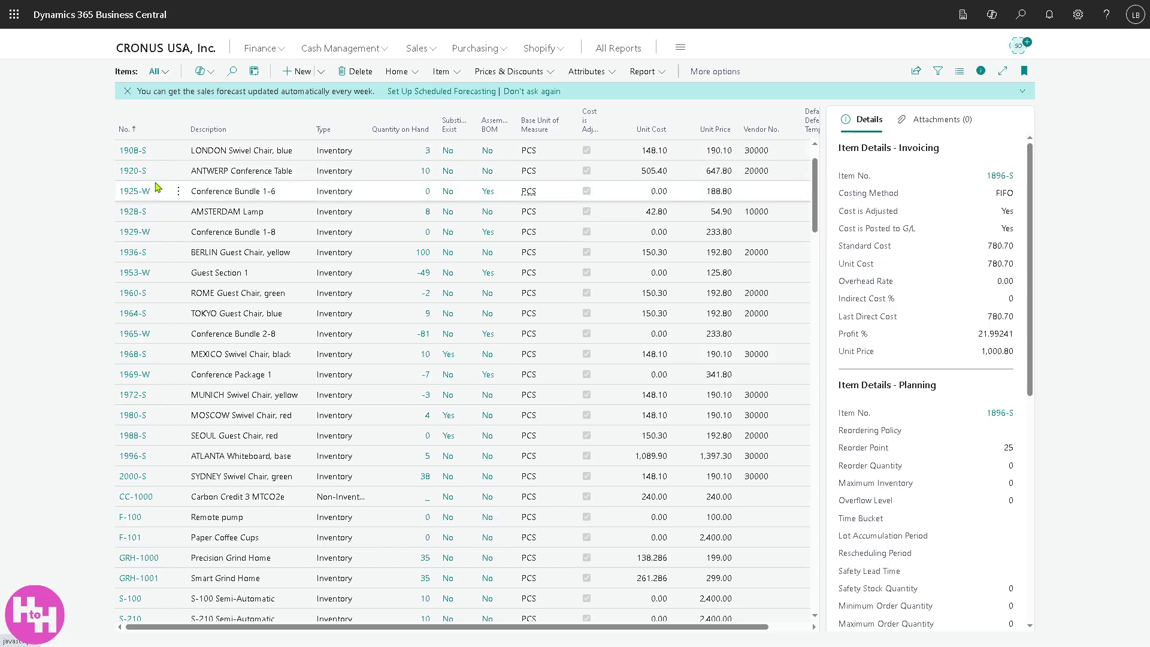
{"action": "scroll", "coordinate": [251, 204], "scroll_direction": "down", "scroll_amount": 1}
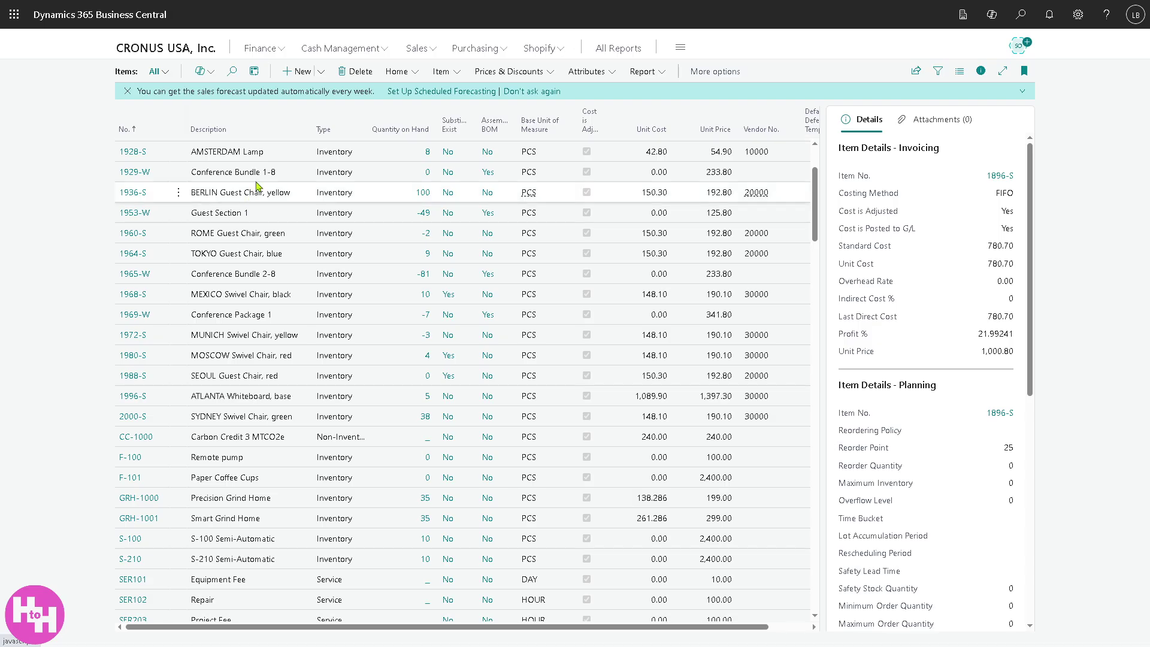
{"action": "left_click", "coordinate": [303, 72]}
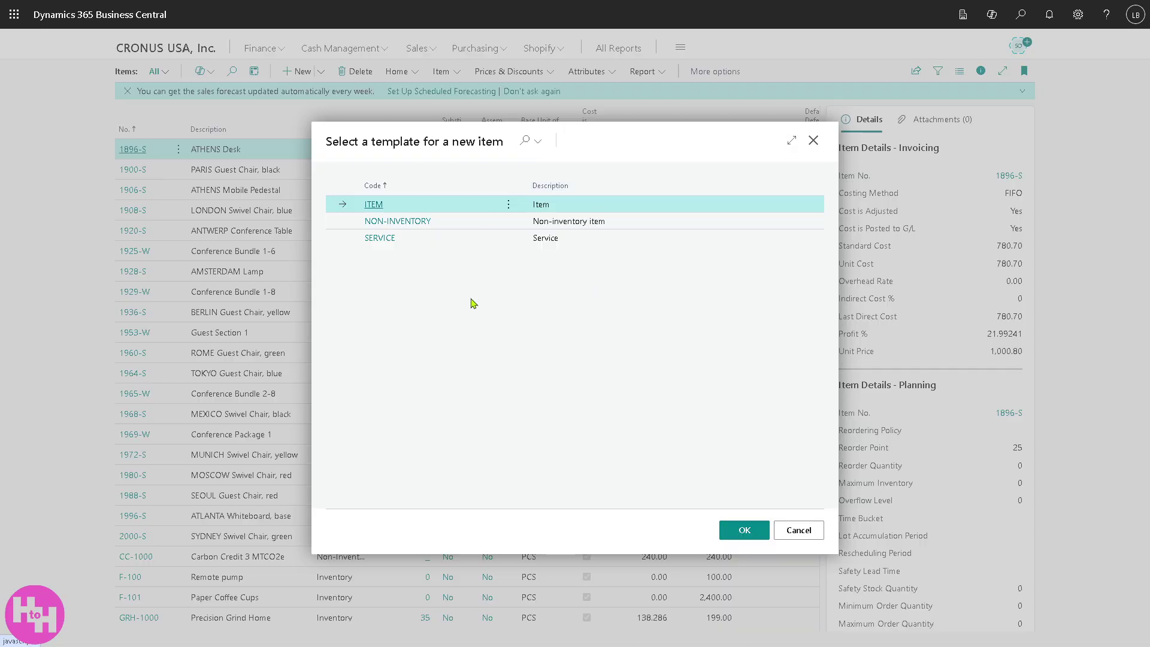
{"action": "left_click", "coordinate": [739, 530]}
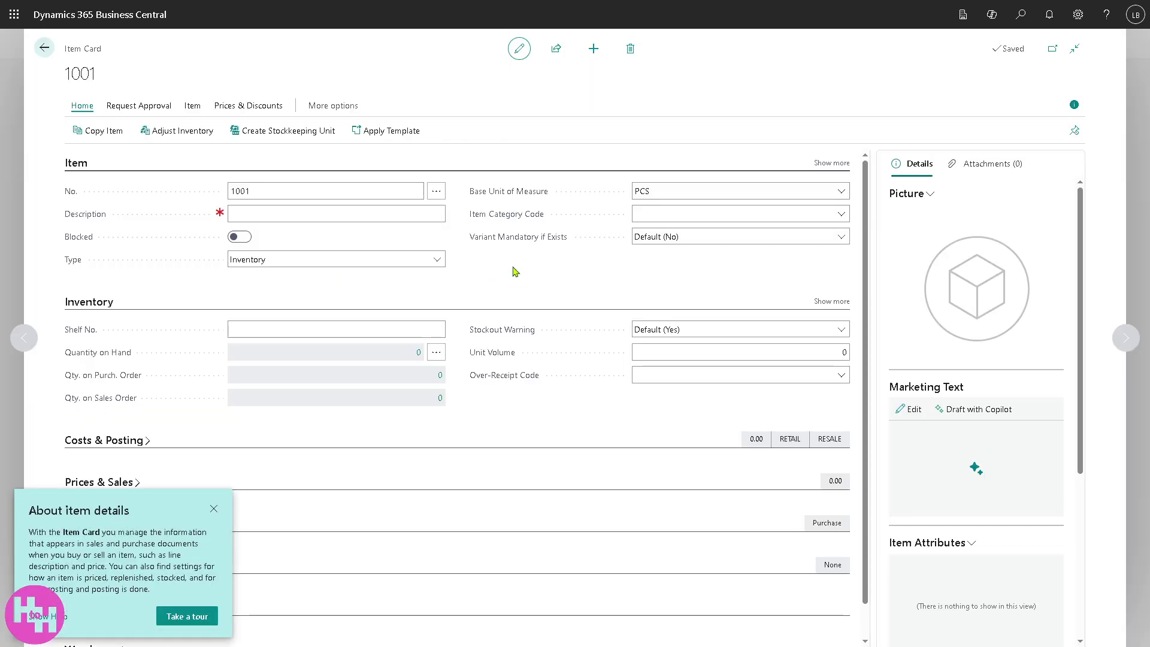
{"action": "left_click", "coordinate": [43, 50]}
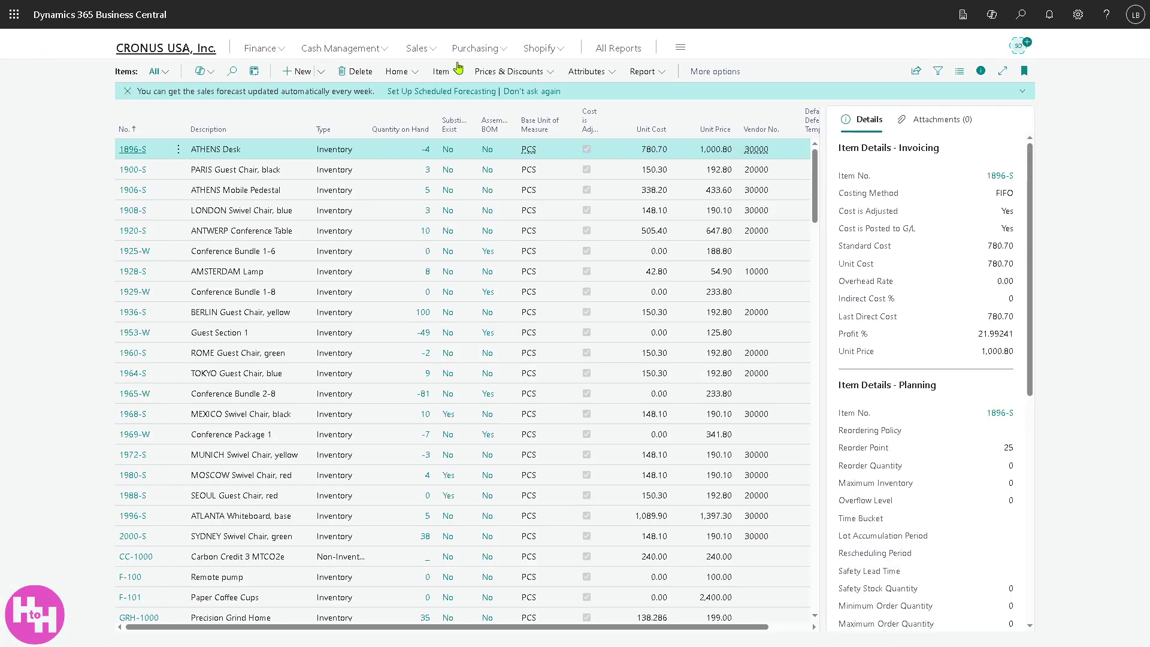
Open Bank Accounts from home, start a new bank account, then close the blank card unsaved
{"action": "key", "text": "Escape"}
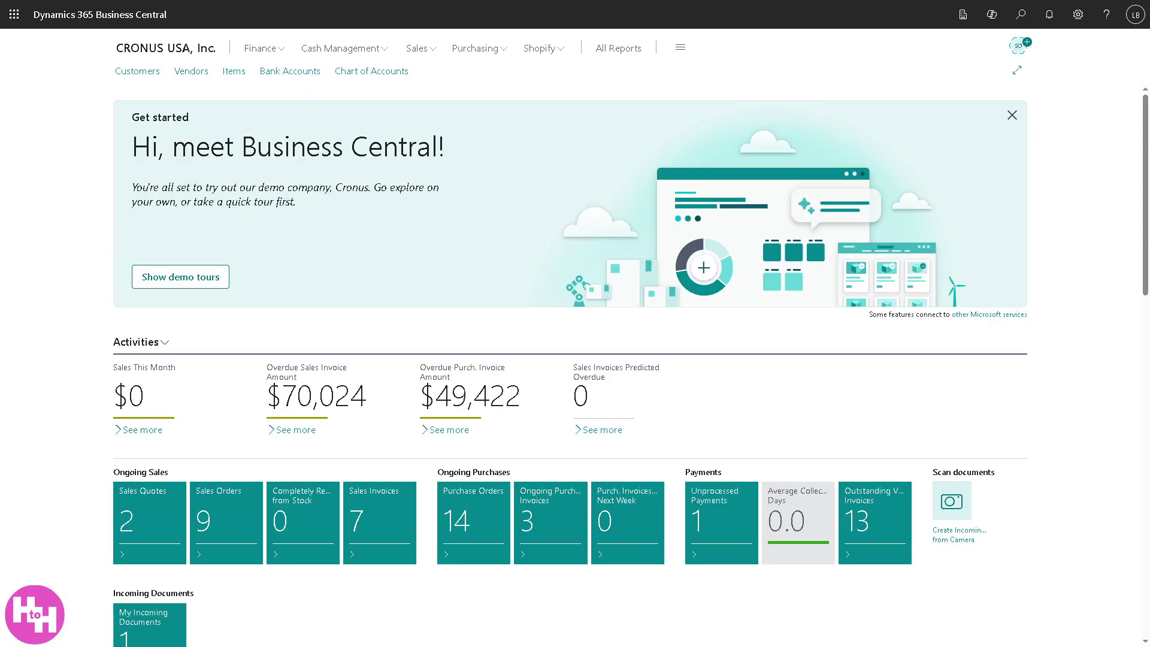
{"action": "left_click", "coordinate": [290, 71]}
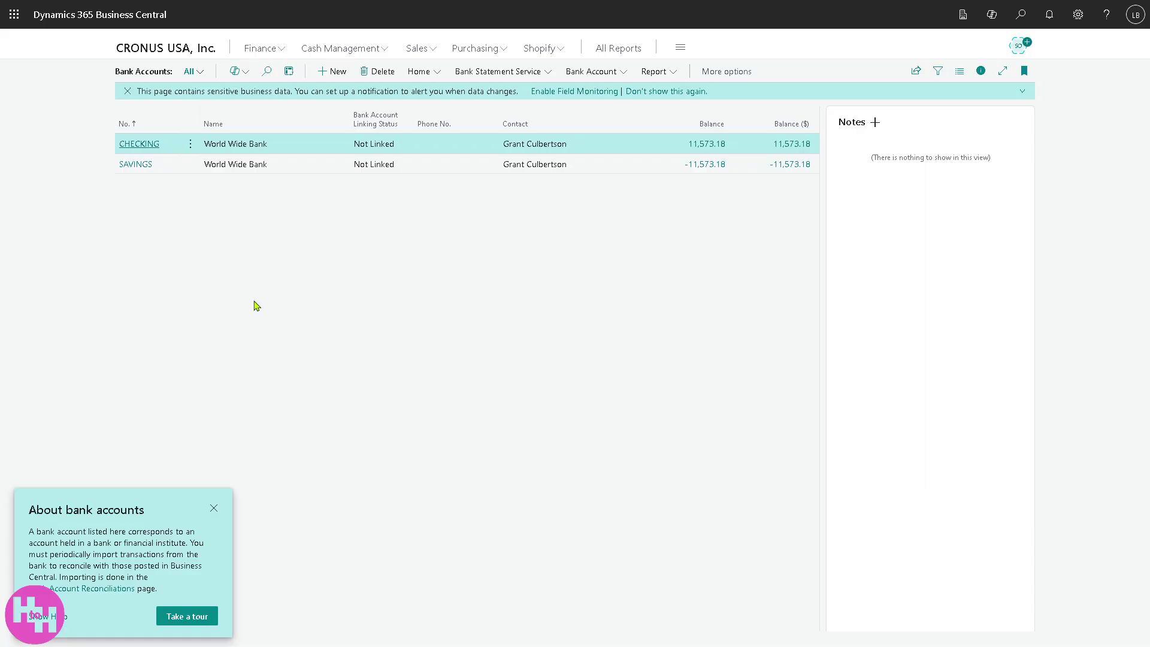
{"action": "left_click", "coordinate": [334, 73]}
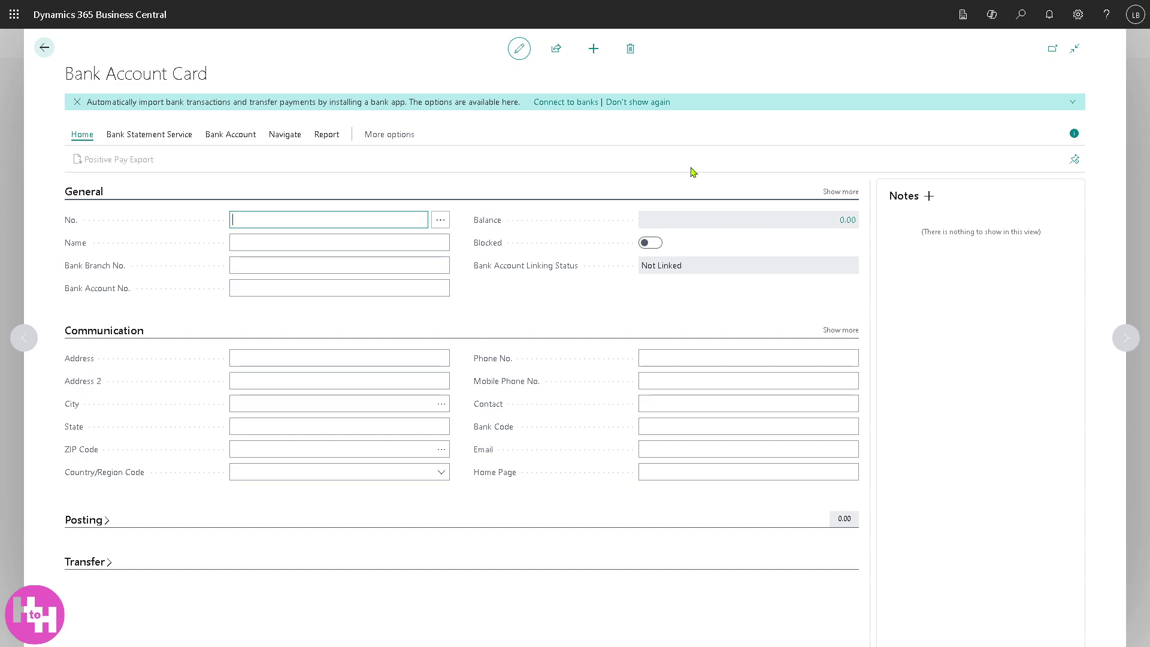
{"action": "left_click", "coordinate": [45, 48]}
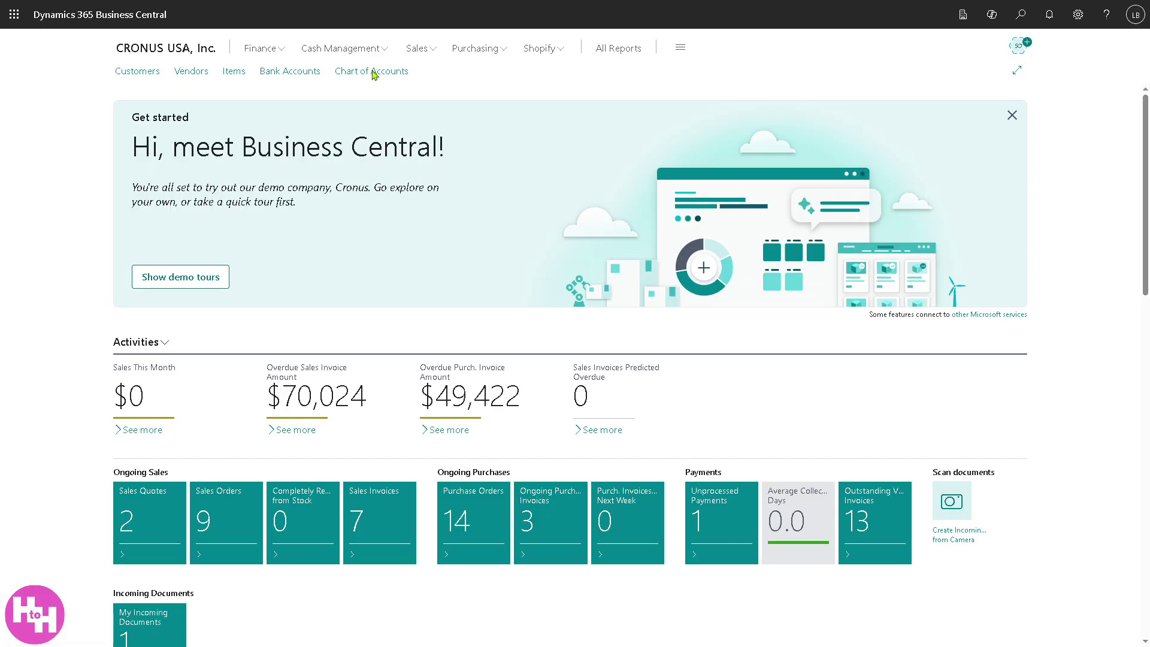
Open the Chart of Accounts and scroll down through Total Liabilities to TOTAL INCOME (-645,896.13)
{"action": "left_click", "coordinate": [372, 71]}
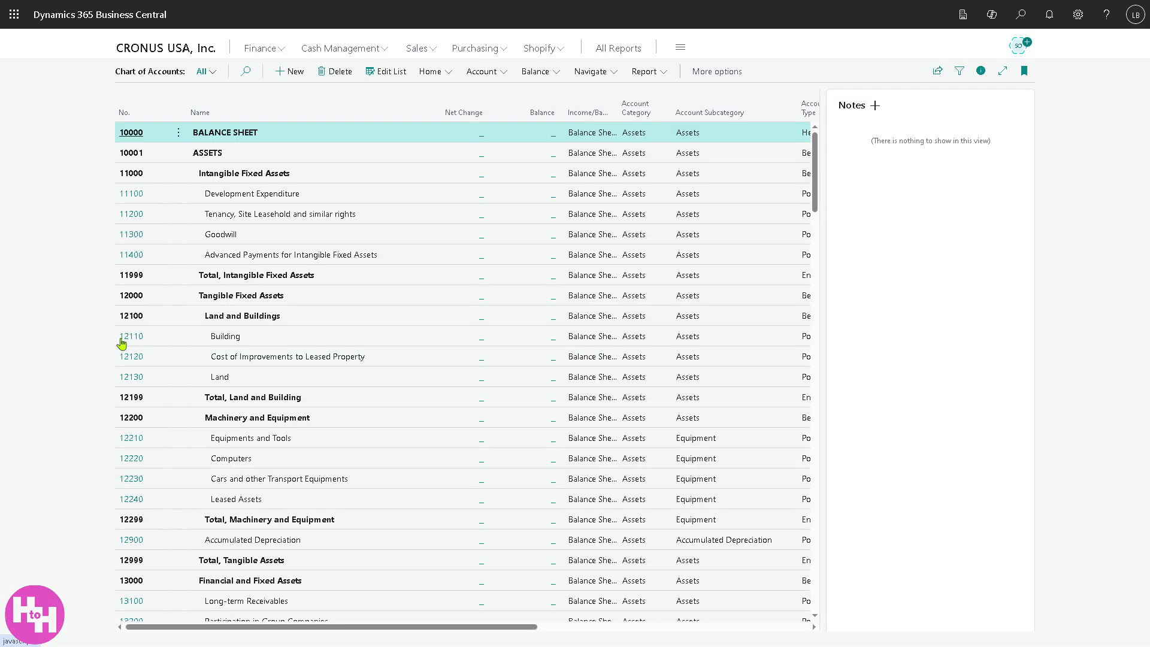
{"action": "scroll", "coordinate": [293, 359], "scroll_direction": "down", "scroll_amount": 5}
{"action": "scroll", "coordinate": [276, 355], "scroll_direction": "down", "scroll_amount": 10}
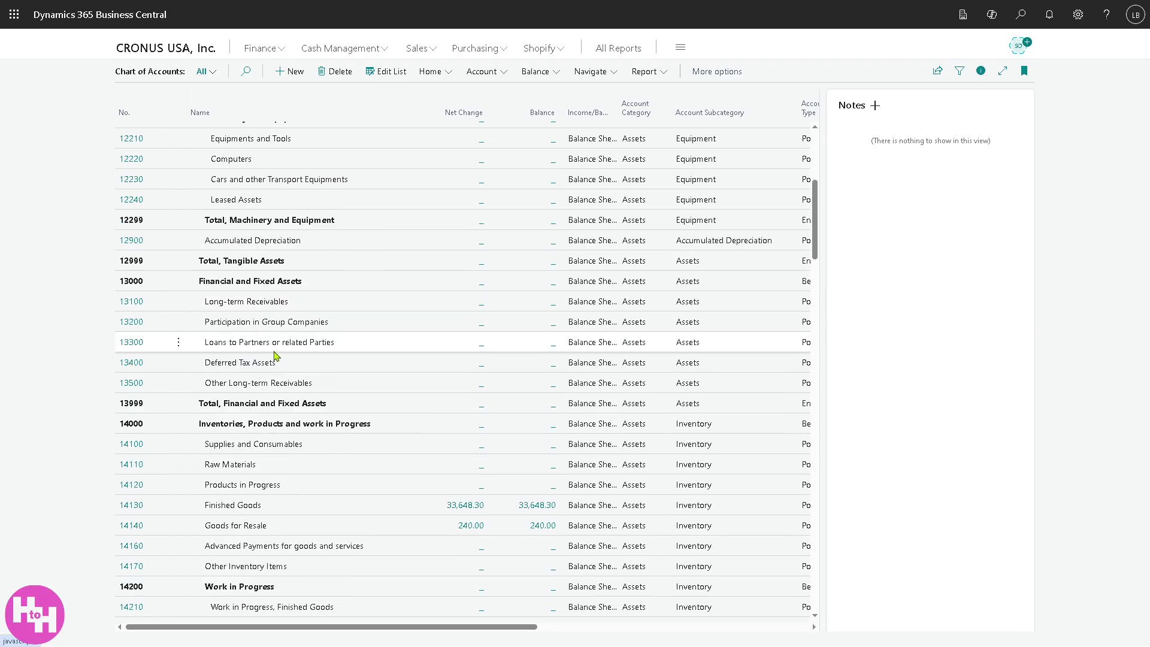
{"action": "scroll", "coordinate": [275, 356], "scroll_direction": "down", "scroll_amount": 15}
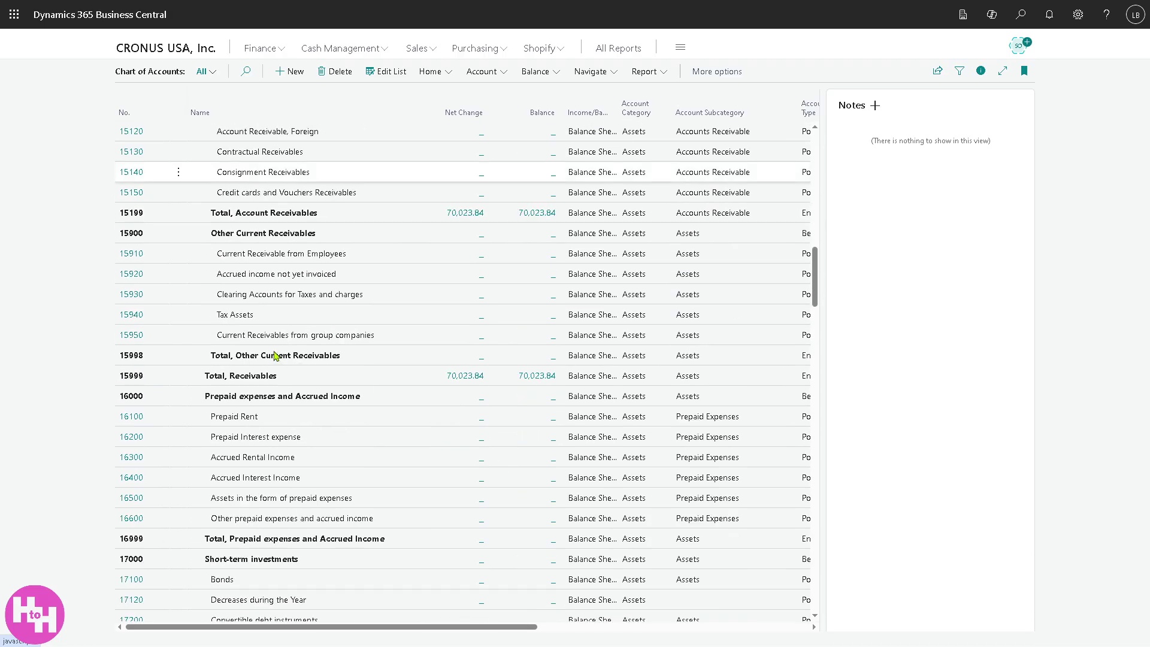
{"action": "scroll", "coordinate": [276, 355], "scroll_direction": "down", "scroll_amount": 6}
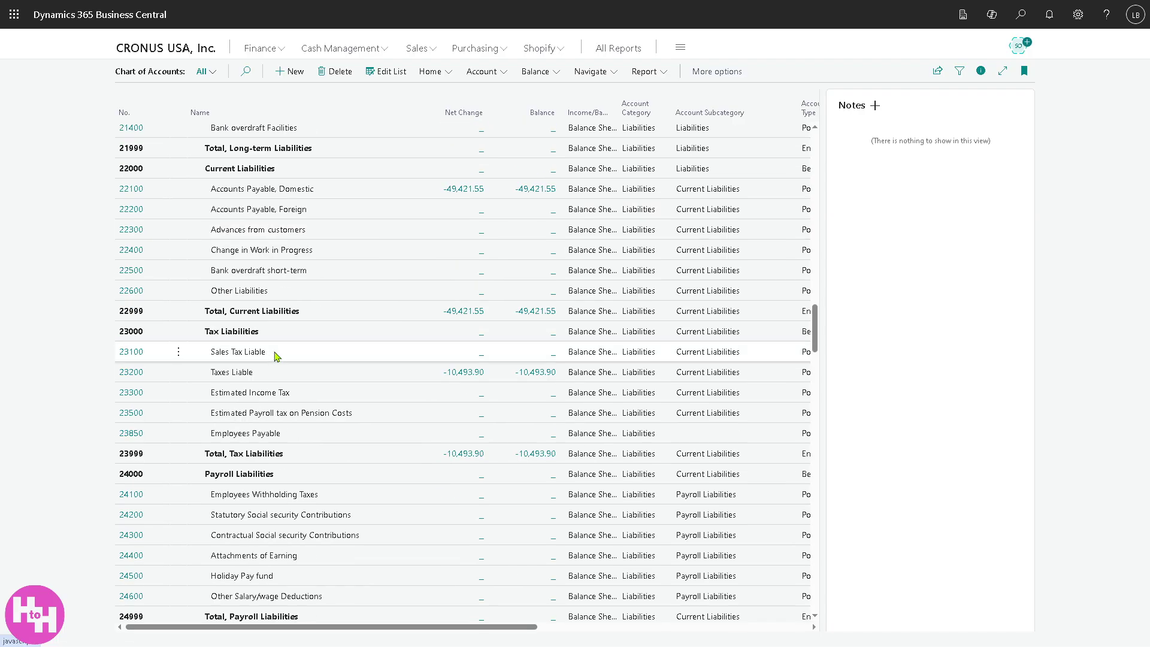
{"action": "scroll", "coordinate": [275, 356], "scroll_direction": "down", "scroll_amount": 3}
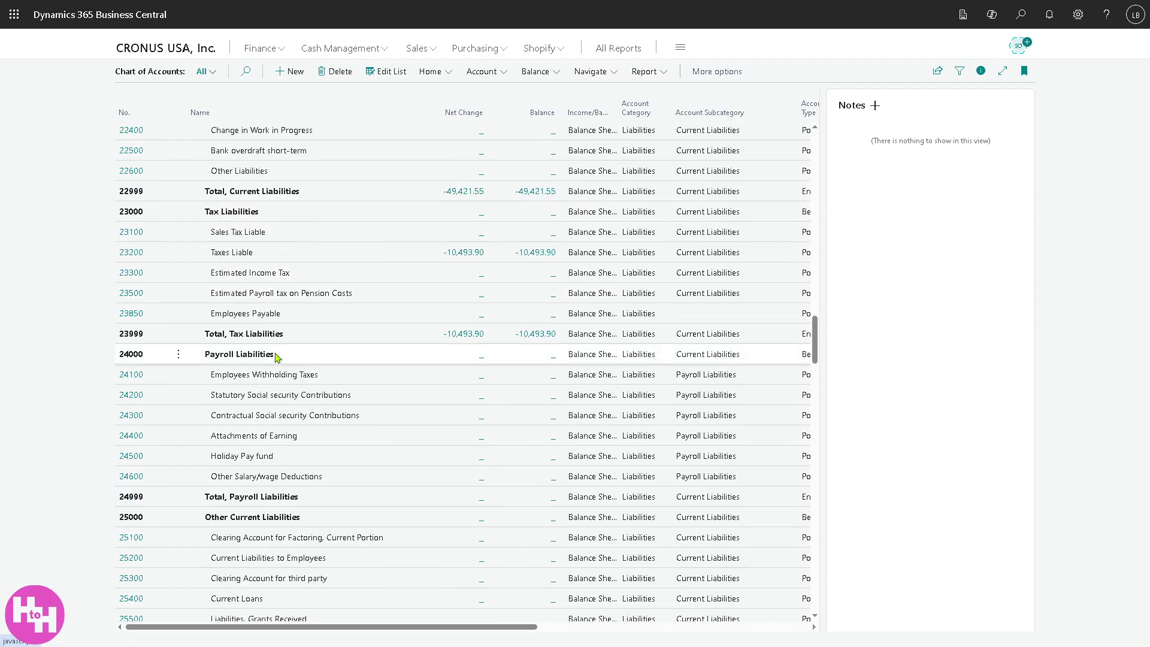
{"action": "scroll", "coordinate": [278, 358], "scroll_direction": "down", "scroll_amount": 8}
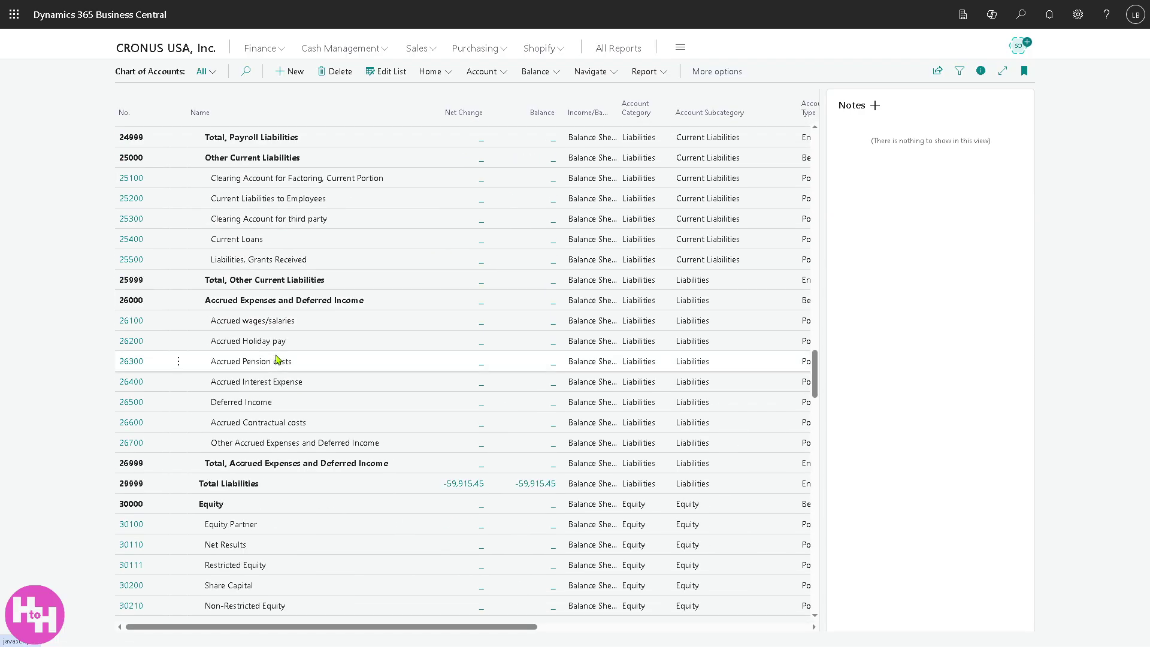
{"action": "scroll", "coordinate": [277, 359], "scroll_direction": "down", "scroll_amount": 5}
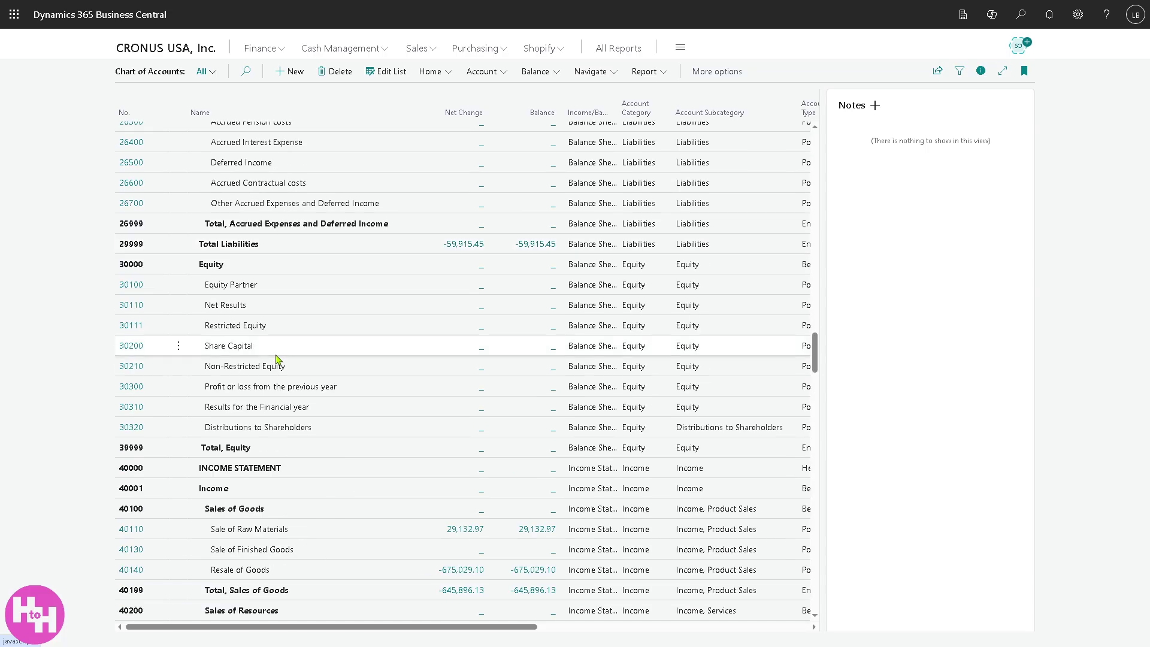
{"action": "scroll", "coordinate": [275, 359], "scroll_direction": "down", "scroll_amount": 6}
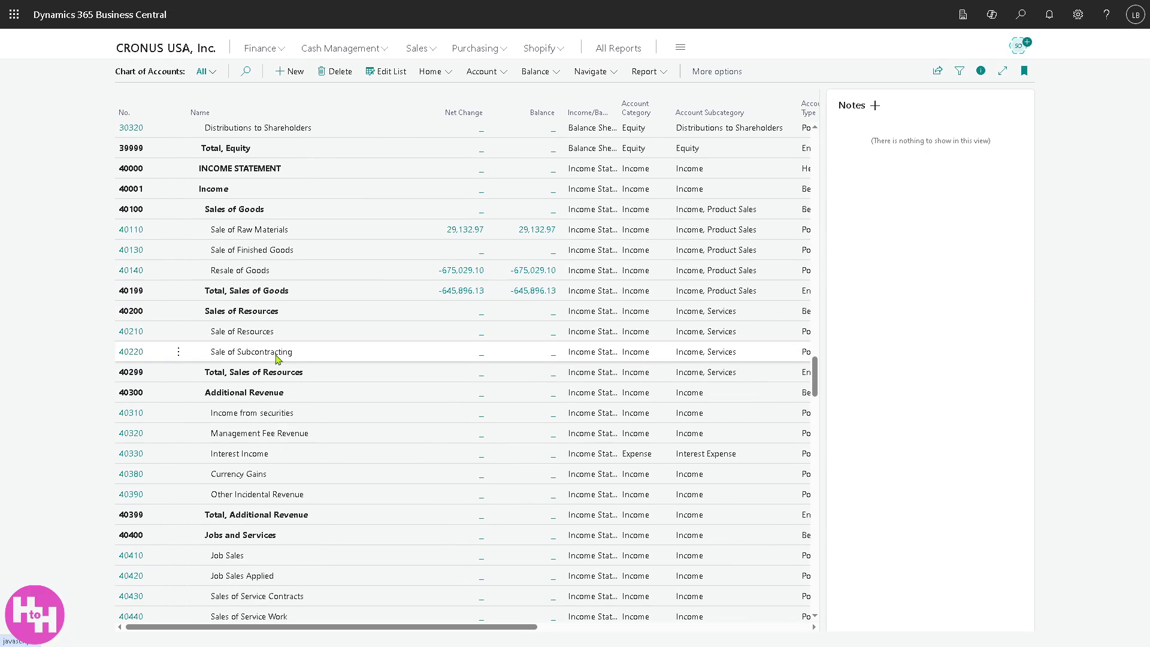
{"action": "scroll", "coordinate": [277, 358], "scroll_direction": "down", "scroll_amount": 3}
{"action": "scroll", "coordinate": [277, 358], "scroll_direction": "down", "scroll_amount": 1}
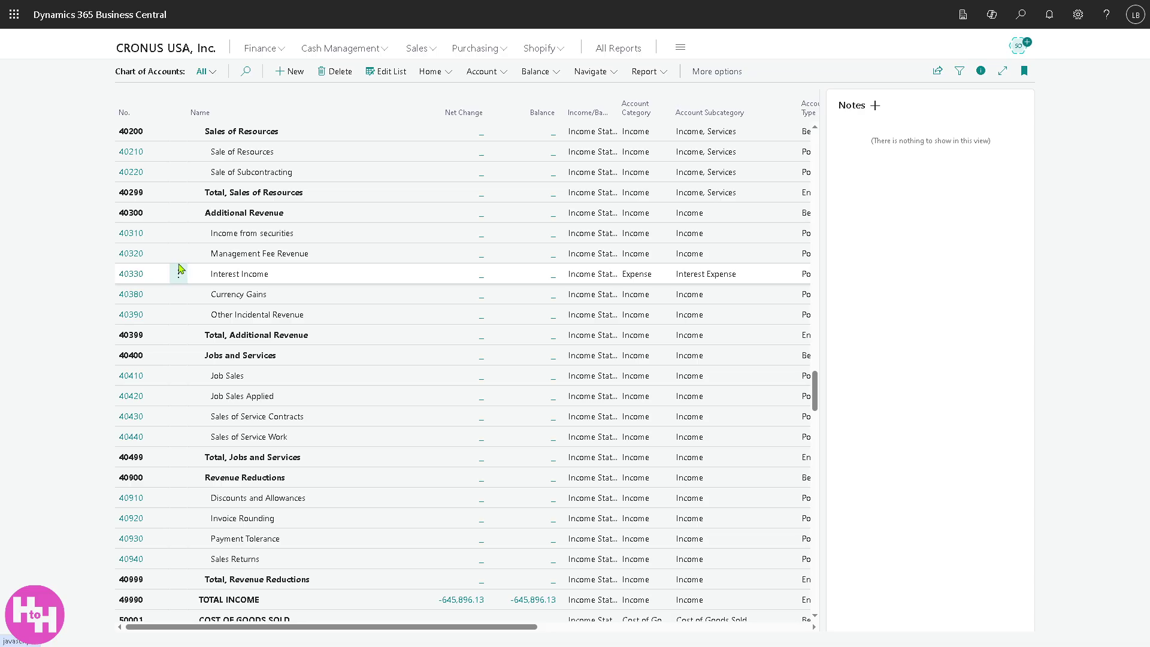
{"action": "scroll", "coordinate": [197, 252], "scroll_direction": "up", "scroll_amount": 1}
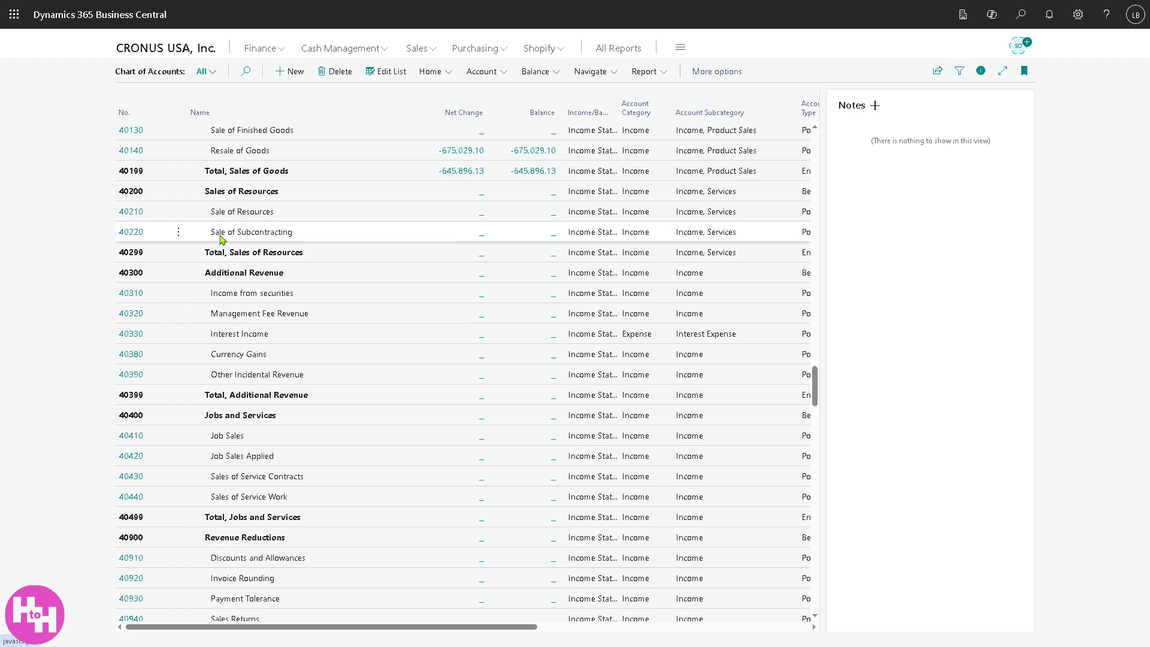
{"action": "left_click", "coordinate": [297, 73]}
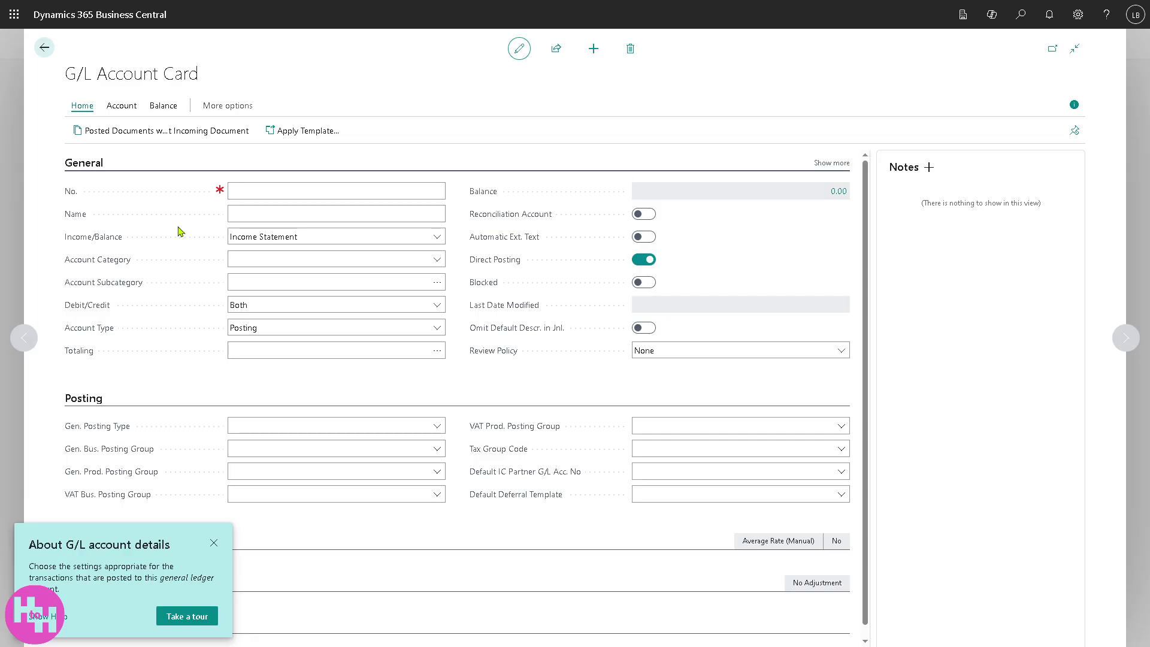
{"action": "left_click", "coordinate": [42, 51]}
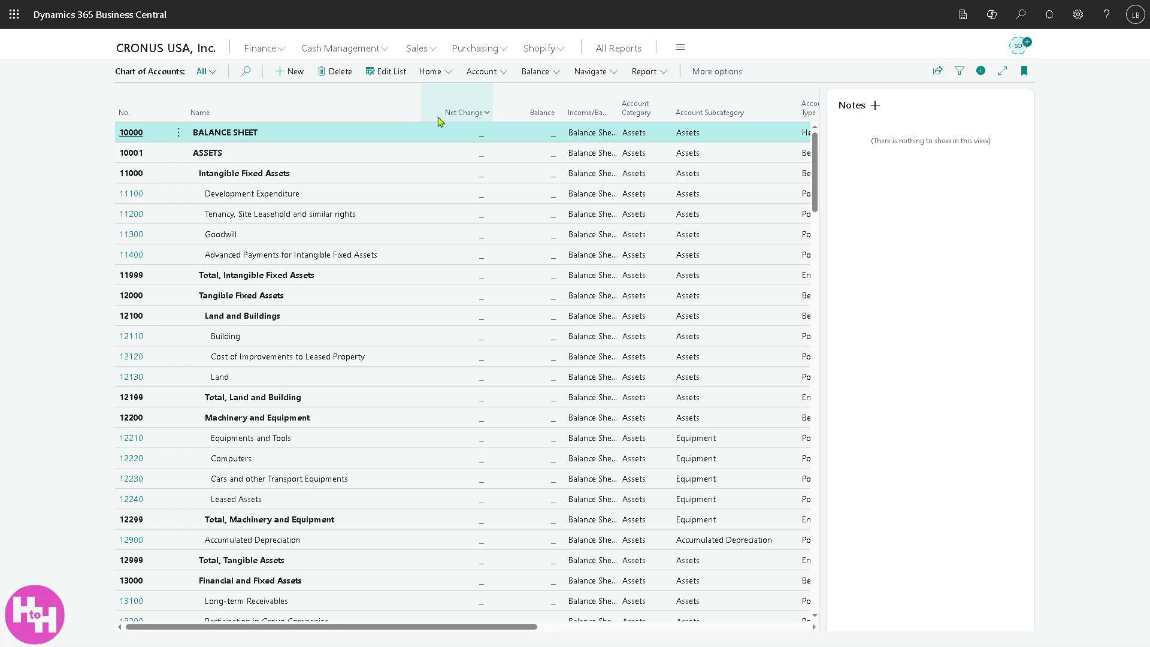
{"action": "left_click", "coordinate": [266, 50]}
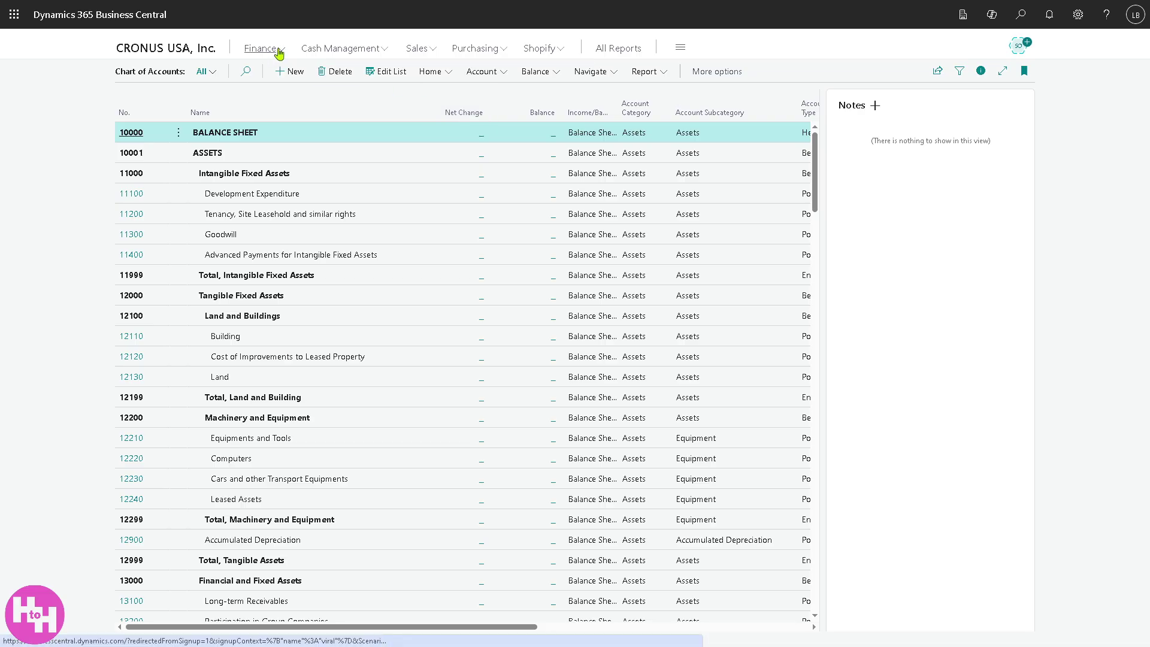
Open the empty Shopify Shops list, start a new shop, and close the blank Shopify Shop Card unsaved
{"action": "left_click", "coordinate": [386, 49]}
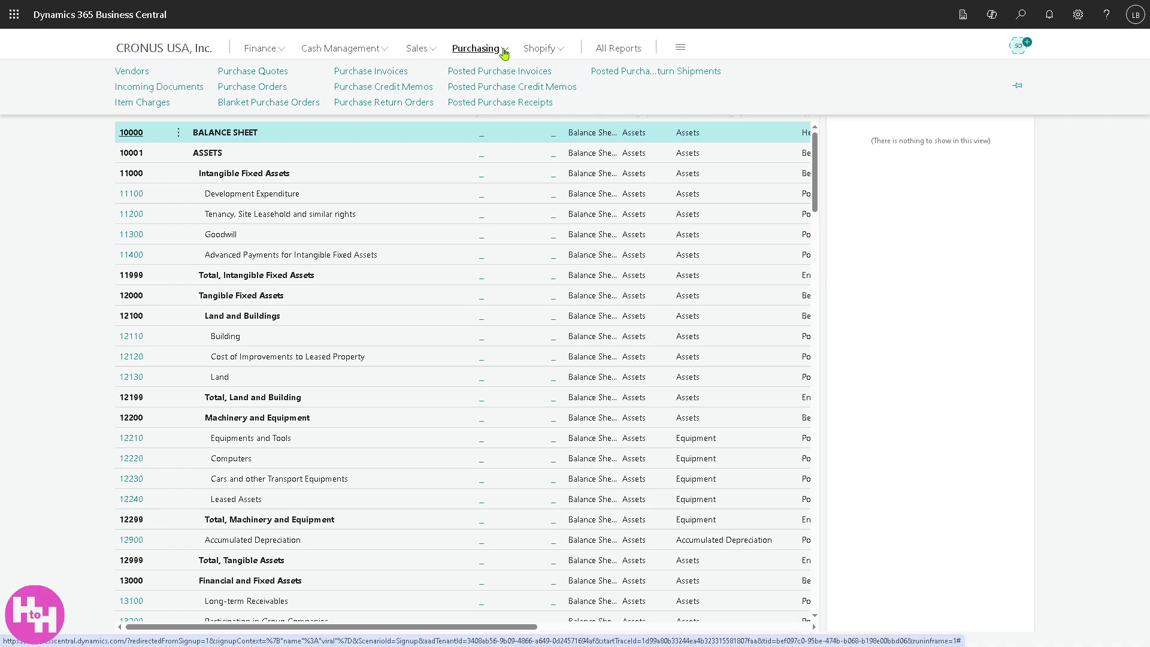
{"action": "mouse_move", "coordinate": [552, 54]}
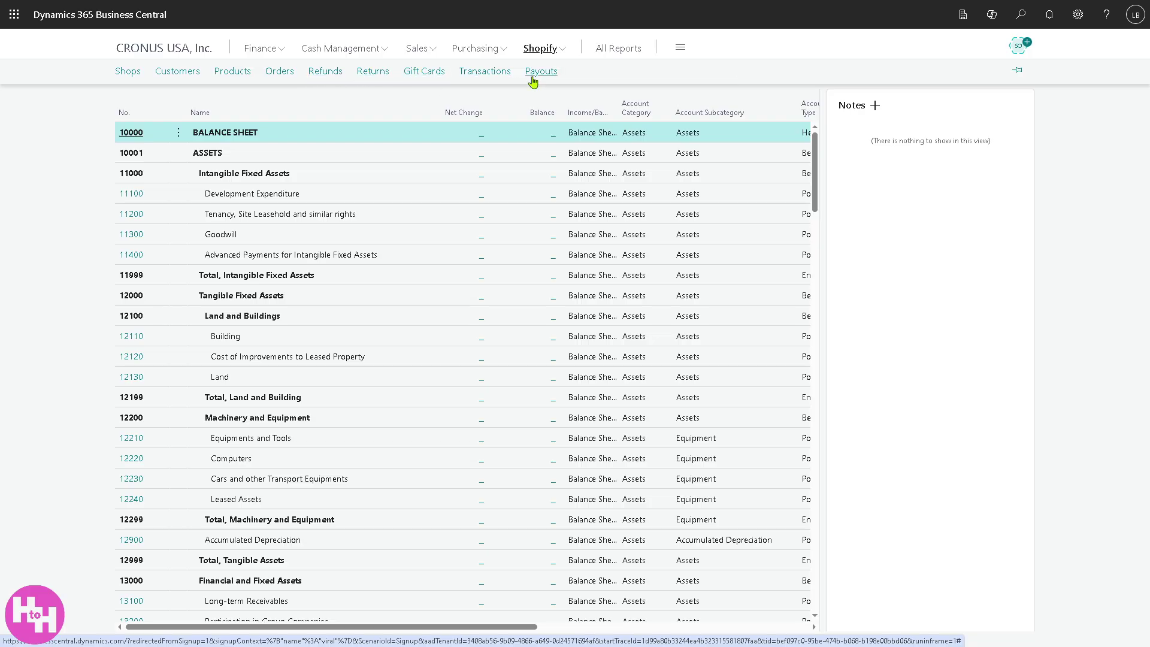
{"action": "left_click", "coordinate": [128, 71]}
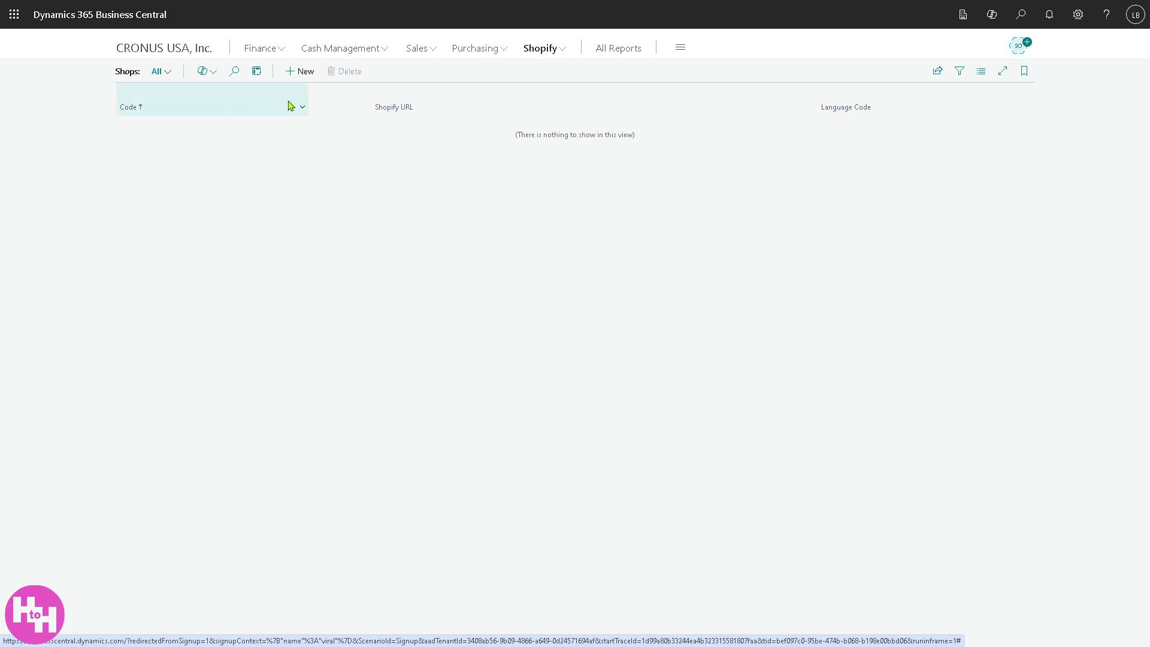
{"action": "left_click", "coordinate": [301, 73]}
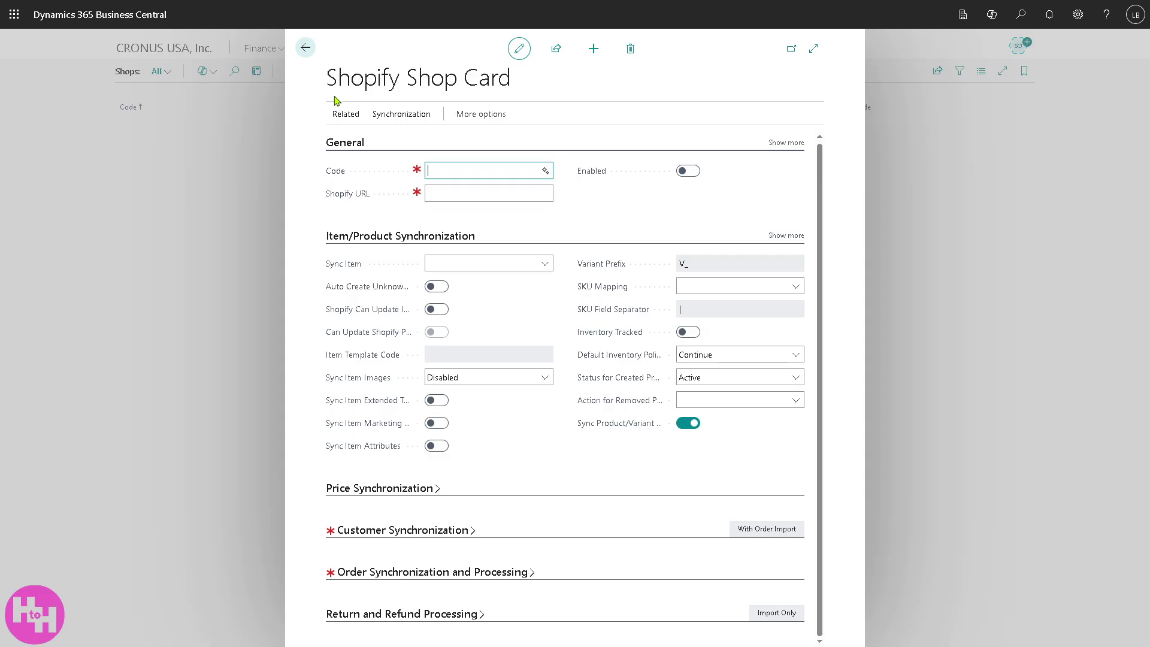
{"action": "left_click", "coordinate": [305, 47]}
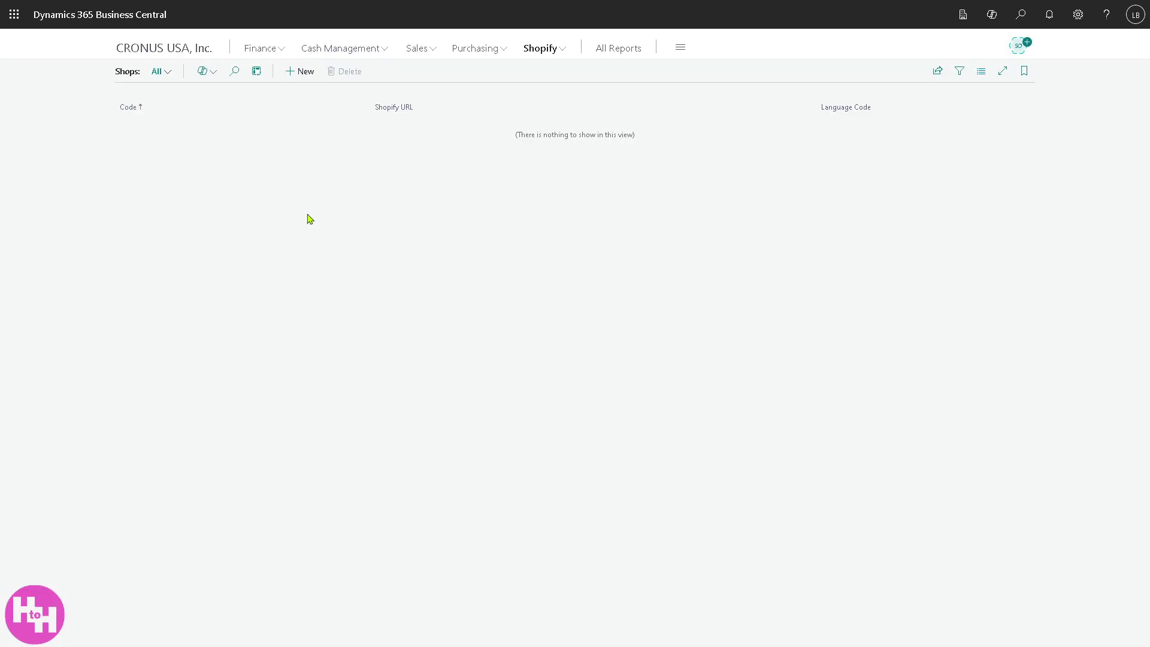
Open All Reports, then show Available Companies listing CRONUS USA, Inc. and My Company
{"action": "left_click", "coordinate": [625, 53]}
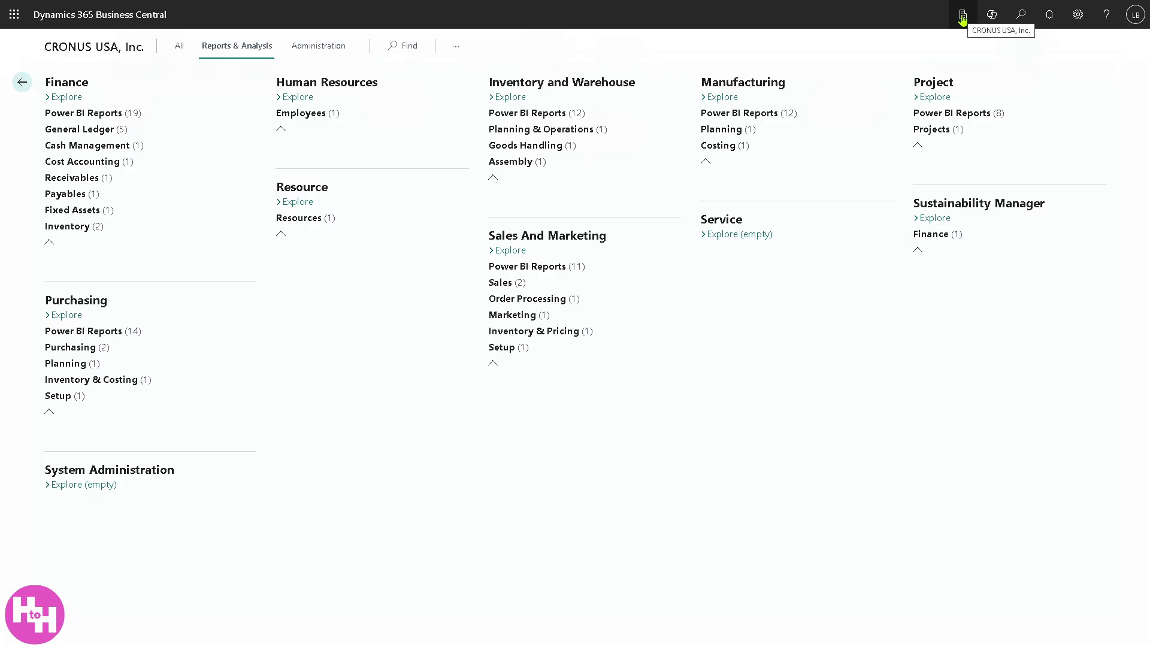
{"action": "left_click", "coordinate": [963, 16]}
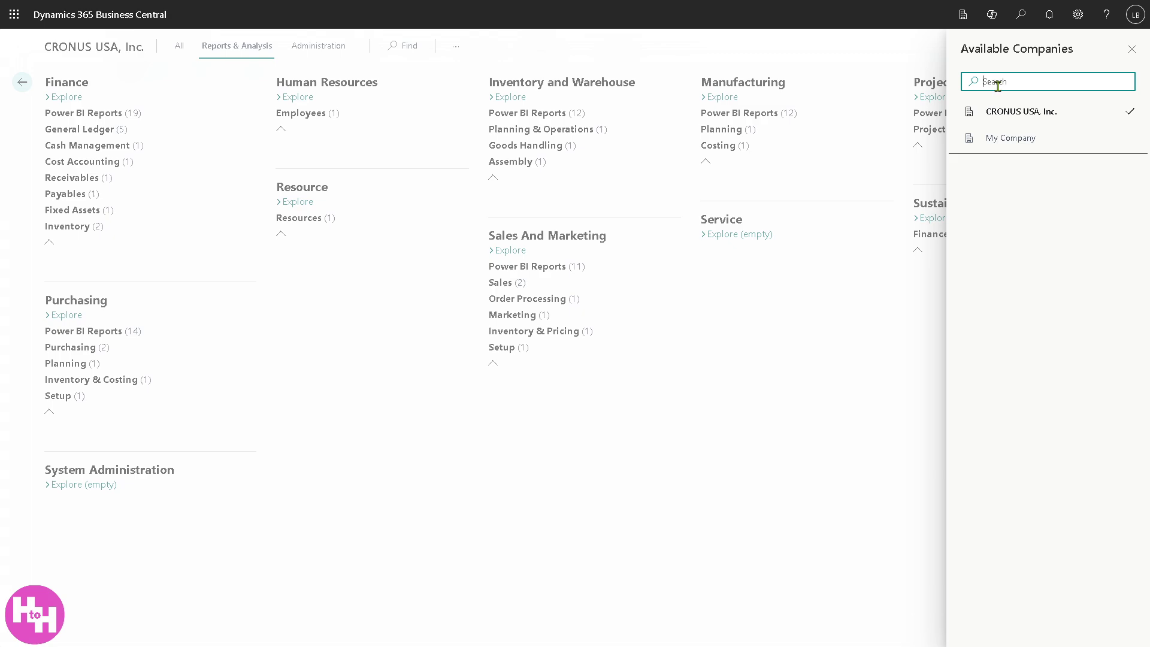
Show the Copilot pane with its suggested prompts, like "Show the latest invoices", beside Reports & Analysis
{"action": "left_click", "coordinate": [993, 20]}
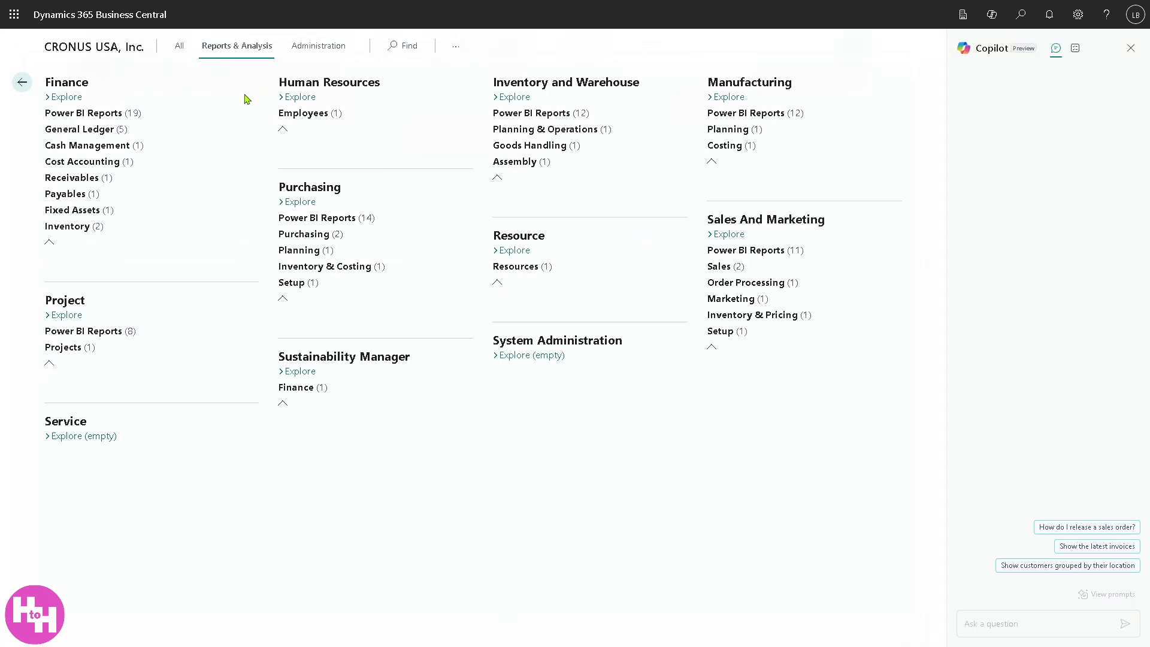